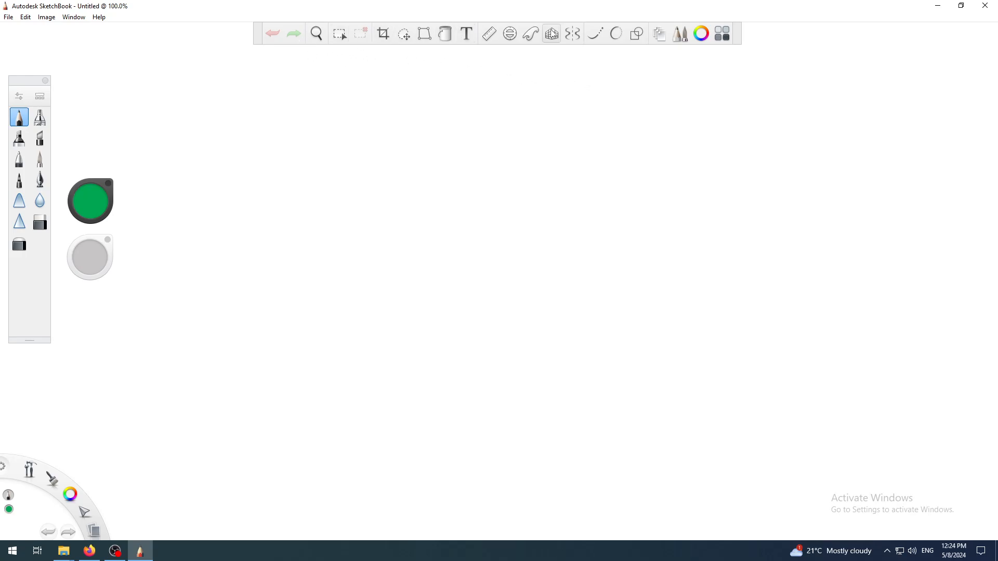
{"action": "left_click", "coordinate": [661, 41]}
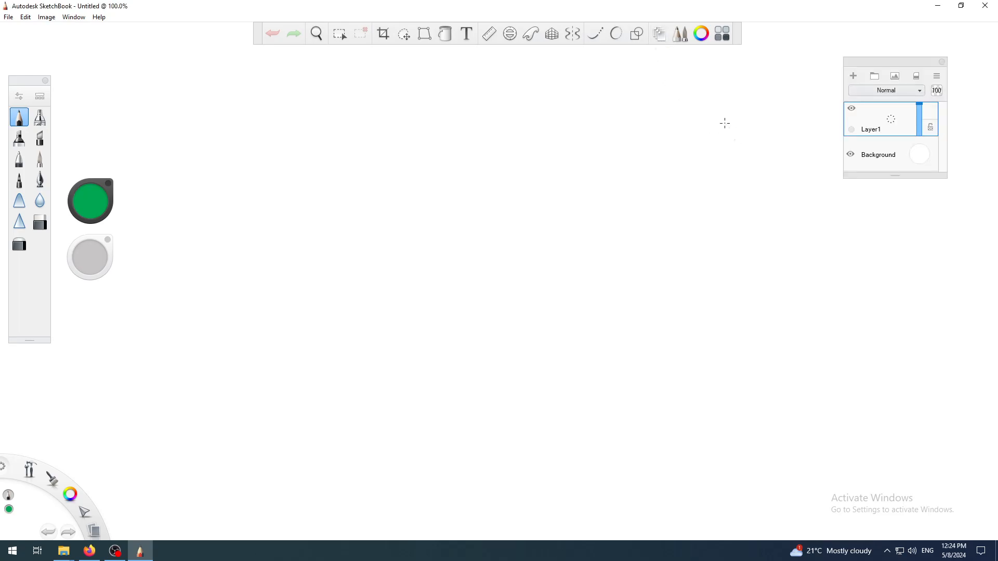
{"action": "left_click", "coordinate": [664, 37]}
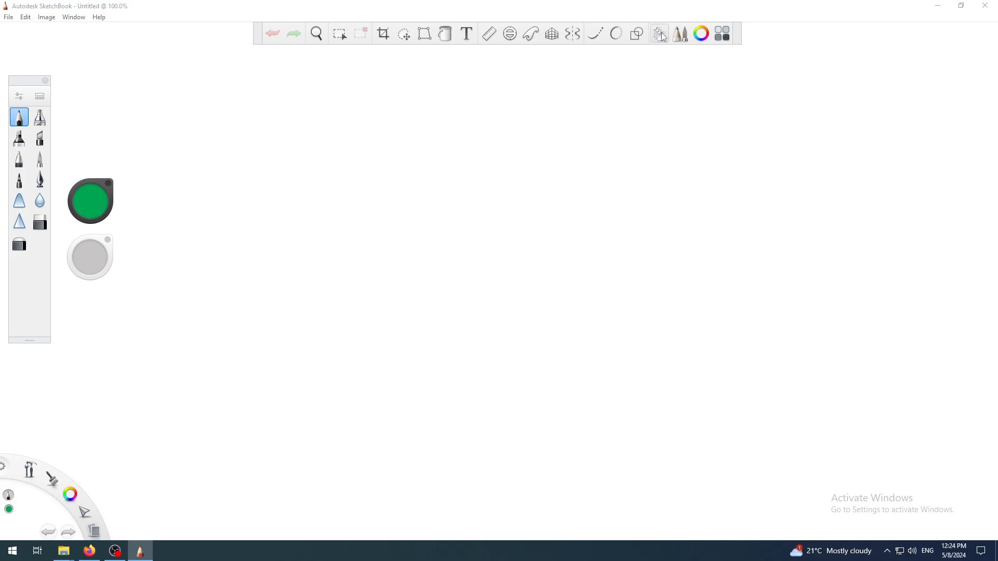
{"action": "left_click", "coordinate": [663, 37]}
{"action": "left_click", "coordinate": [663, 37]}
{"action": "left_click", "coordinate": [663, 37]}
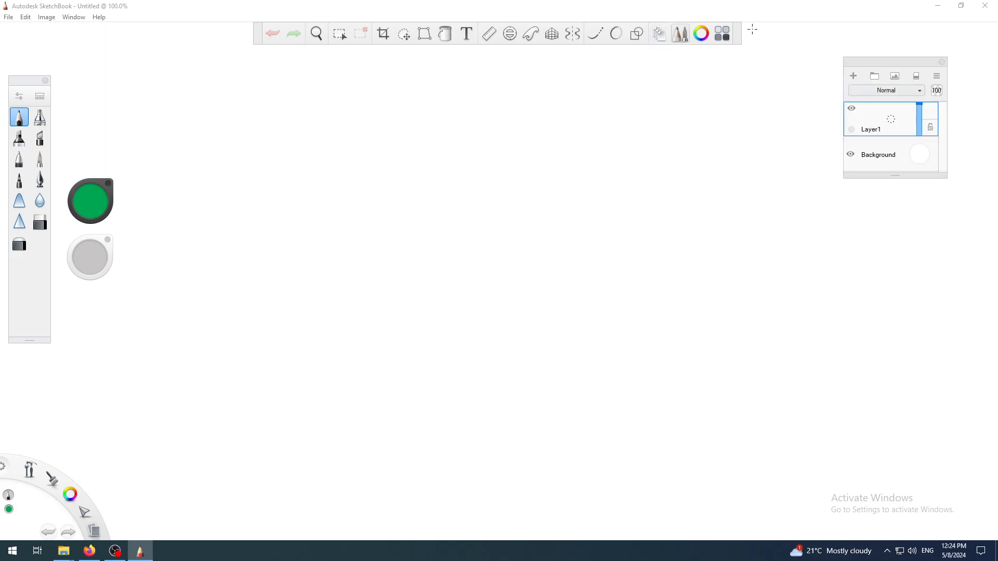
{"action": "left_click", "coordinate": [942, 63]}
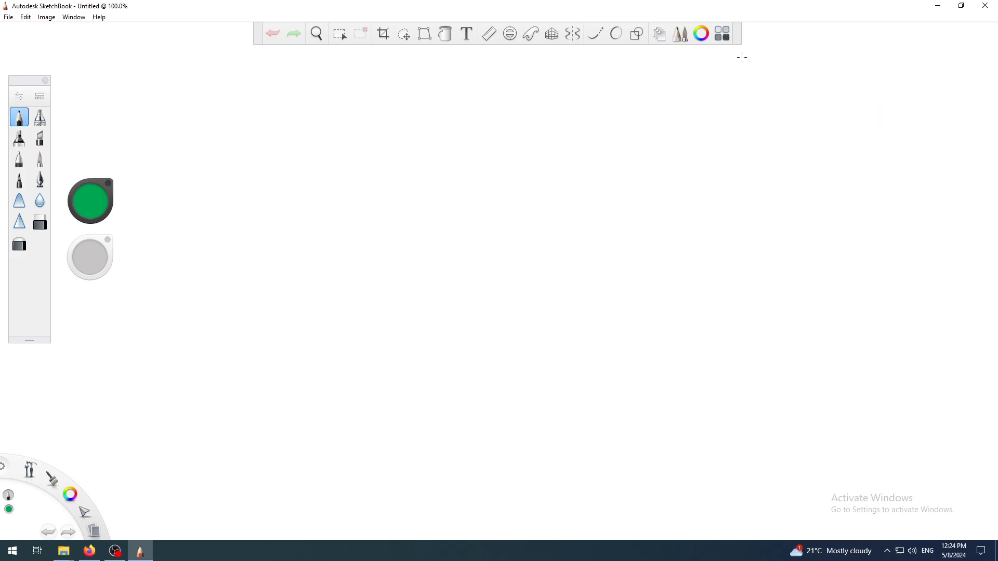
Show the Layer Editor, reposition it beside the canvas and lengthen it to make room for more layers
{"action": "left_click", "coordinate": [662, 36]}
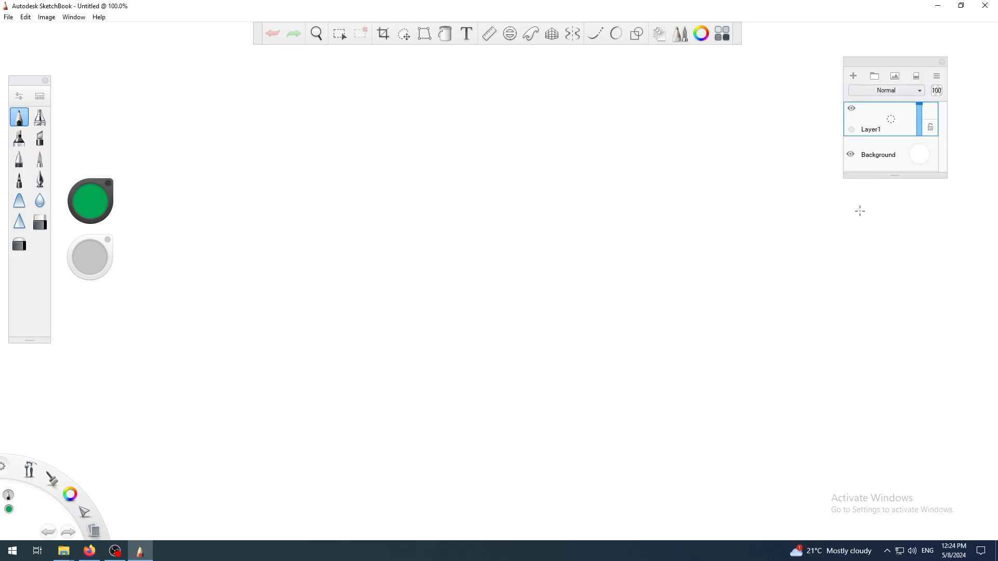
{"action": "left_click_drag", "start_coordinate": [873, 67], "coordinate": [844, 93]}
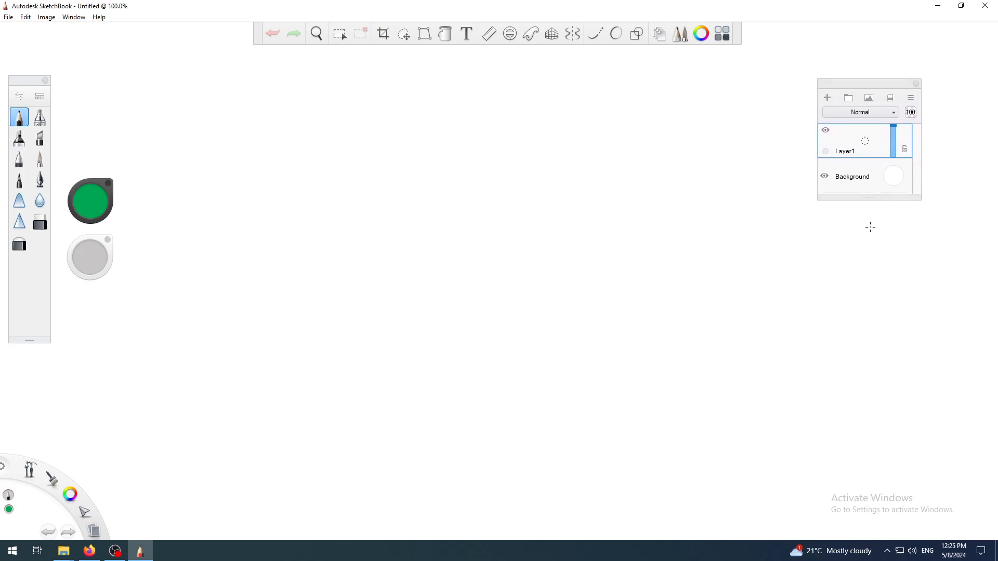
{"action": "left_click_drag", "start_coordinate": [866, 200], "coordinate": [891, 465]}
{"action": "left_click_drag", "start_coordinate": [862, 84], "coordinate": [852, 70]}
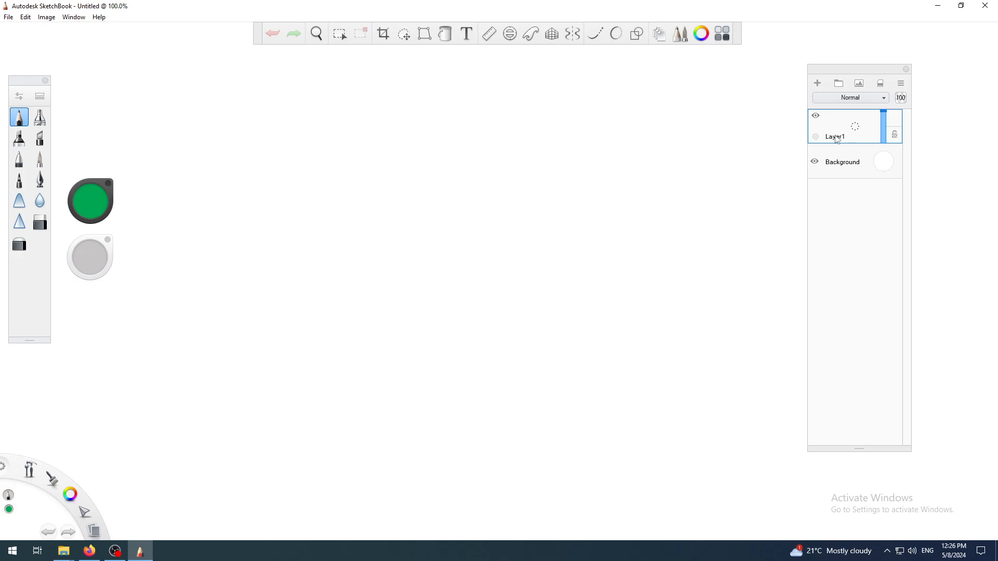
Add two new empty layers above Layer1
{"action": "left_click", "coordinate": [818, 85]}
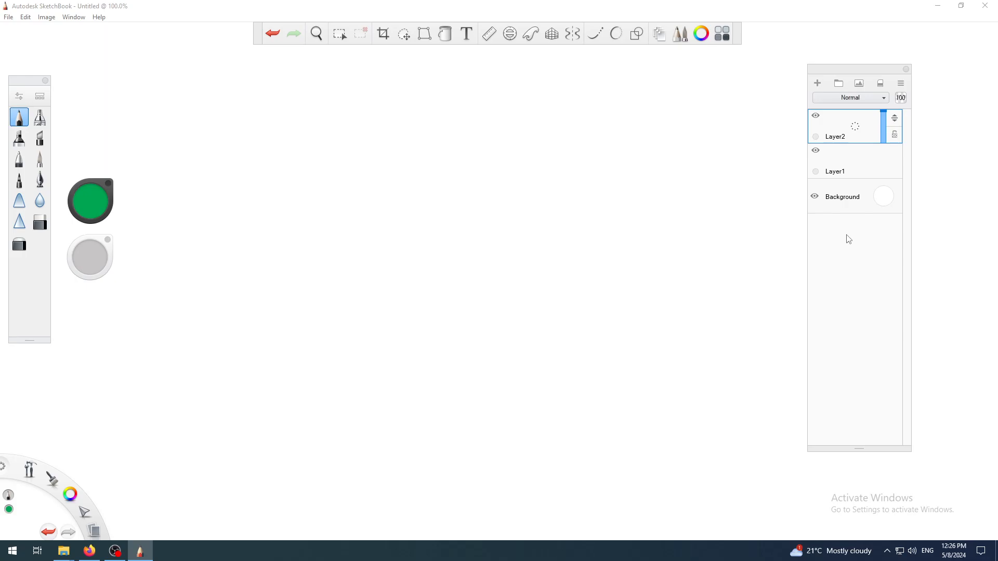
{"action": "left_click", "coordinate": [818, 84]}
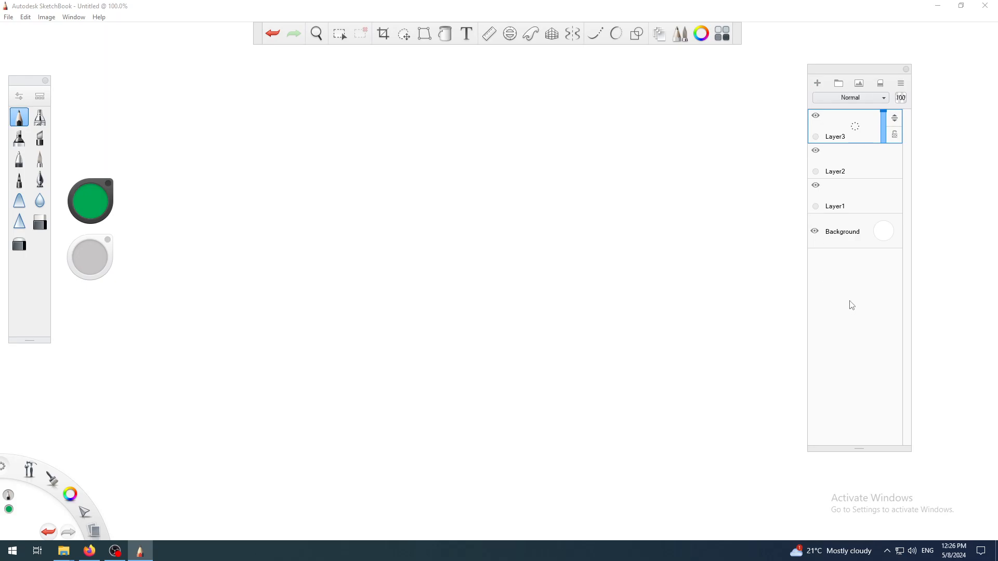
{"action": "left_click", "coordinate": [859, 172]}
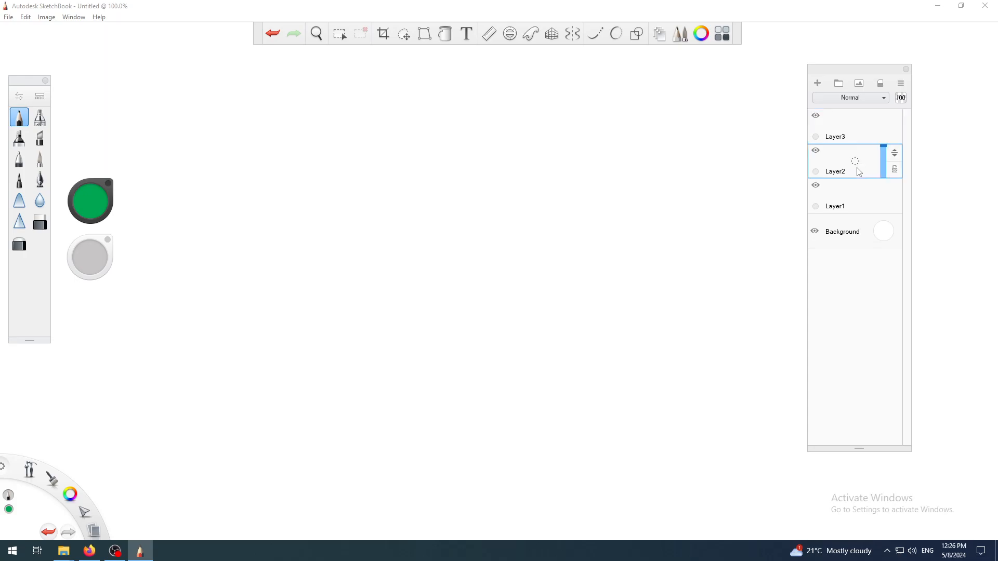
{"action": "left_click", "coordinate": [855, 202]}
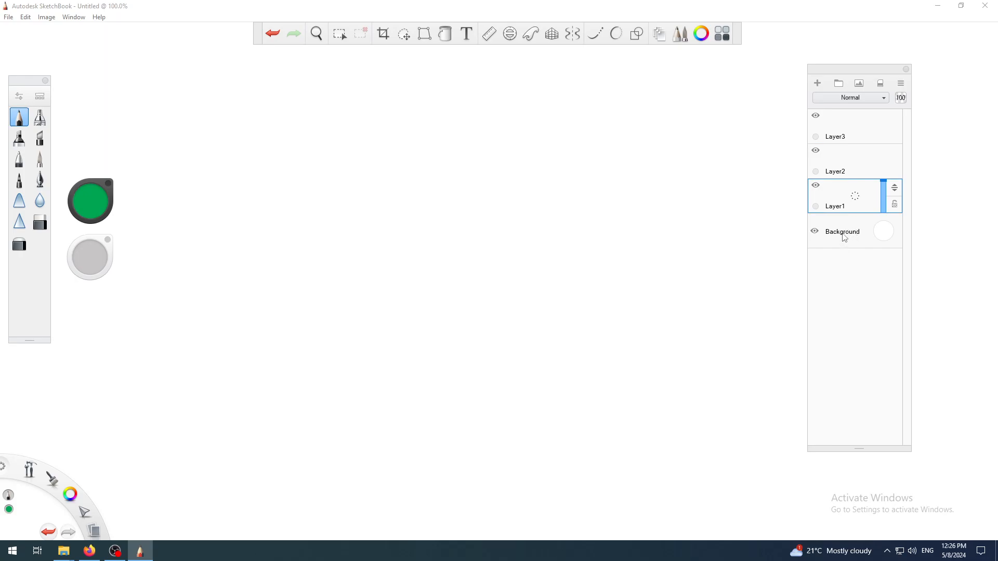
{"action": "left_click", "coordinate": [853, 165]}
{"action": "left_click", "coordinate": [850, 134]}
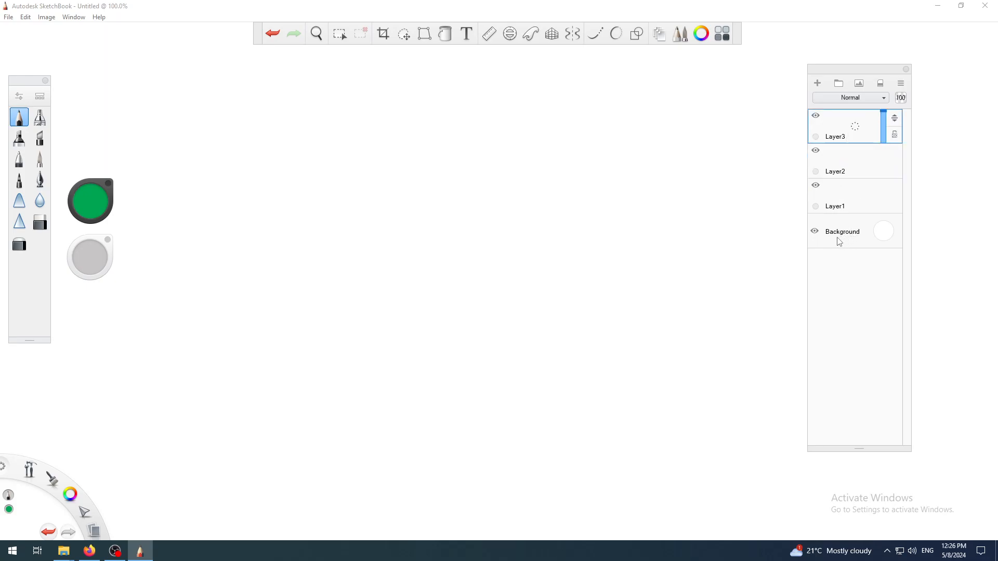
{"action": "left_click", "coordinate": [845, 200]}
{"action": "left_click", "coordinate": [845, 164]}
{"action": "left_click", "coordinate": [848, 136]}
{"action": "left_click", "coordinate": [841, 175]}
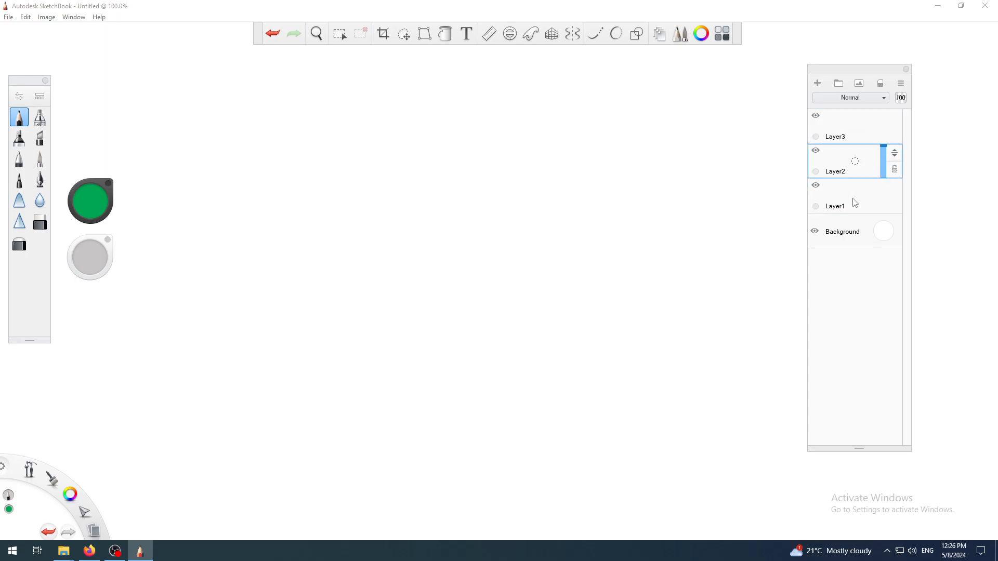
{"action": "left_click", "coordinate": [851, 201]}
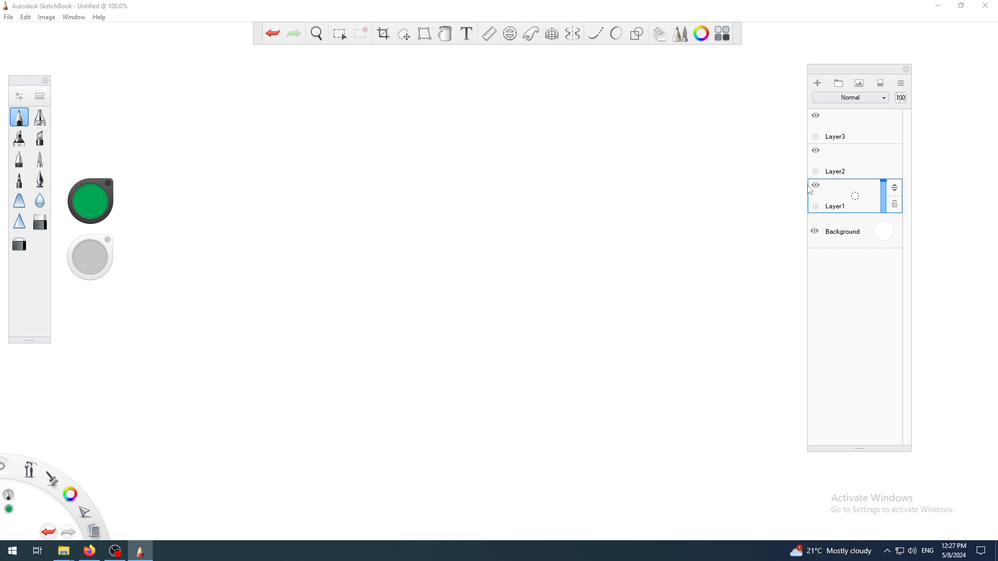
{"action": "left_click", "coordinate": [116, 551]}
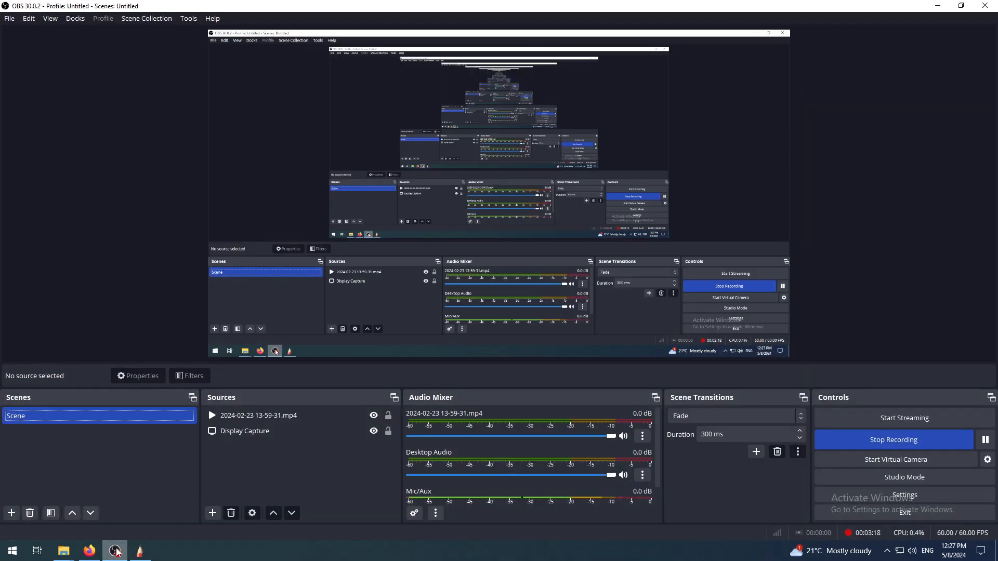
{"action": "left_click", "coordinate": [139, 551]}
{"action": "mouse_move", "coordinate": [140, 550]}
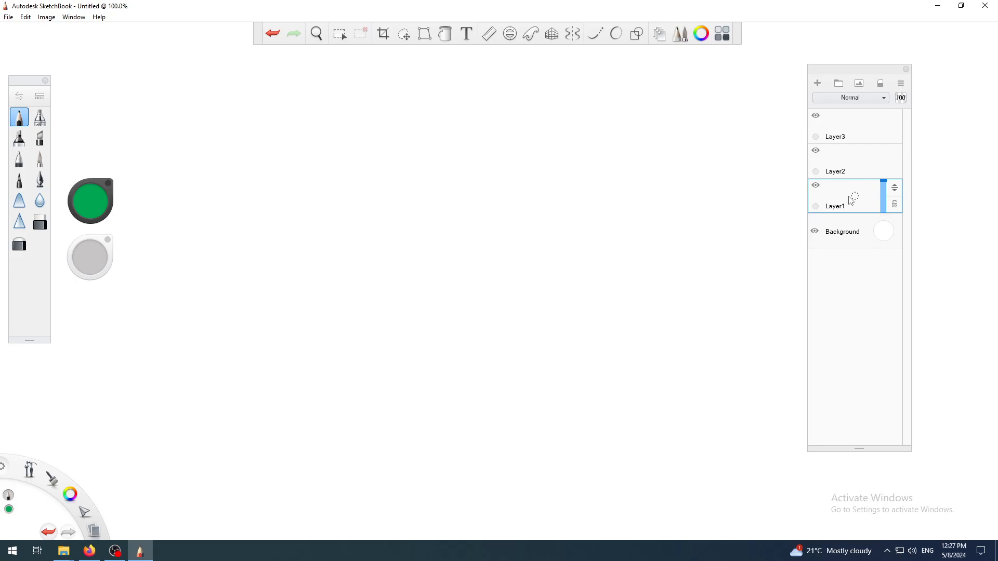
{"action": "left_click", "coordinate": [853, 166]}
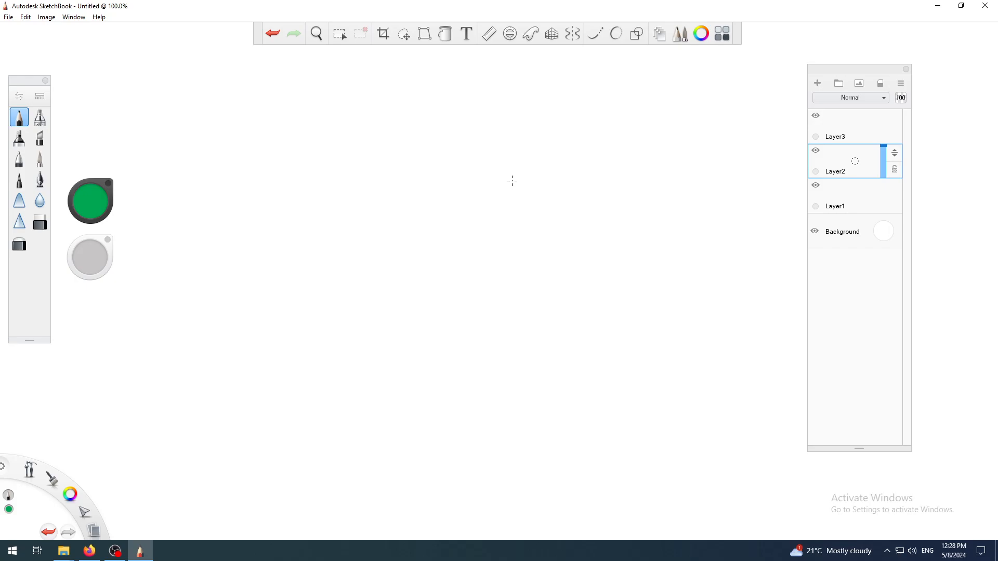
Make Layer1 active and turn on symmetry about the canvas's vertical centre line
{"action": "key", "text": "space"}
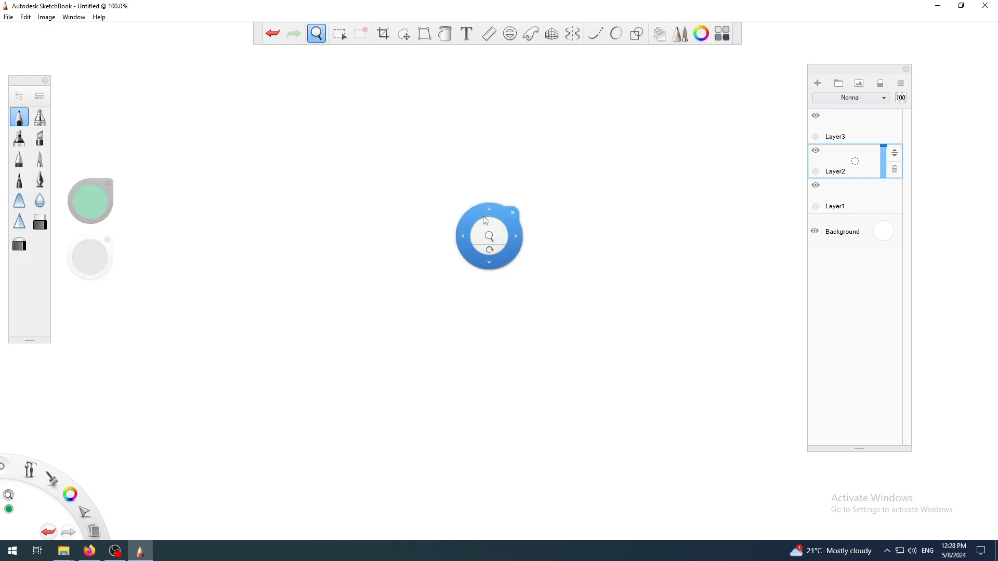
{"action": "left_click_drag", "start_coordinate": [491, 227], "coordinate": [501, 262]}
{"action": "mouse_move", "coordinate": [498, 300]}
{"action": "left_mouse_down"}
{"action": "mouse_move", "coordinate": [556, 317]}
{"action": "mouse_move", "coordinate": [567, 292]}
{"action": "left_mouse_up"}
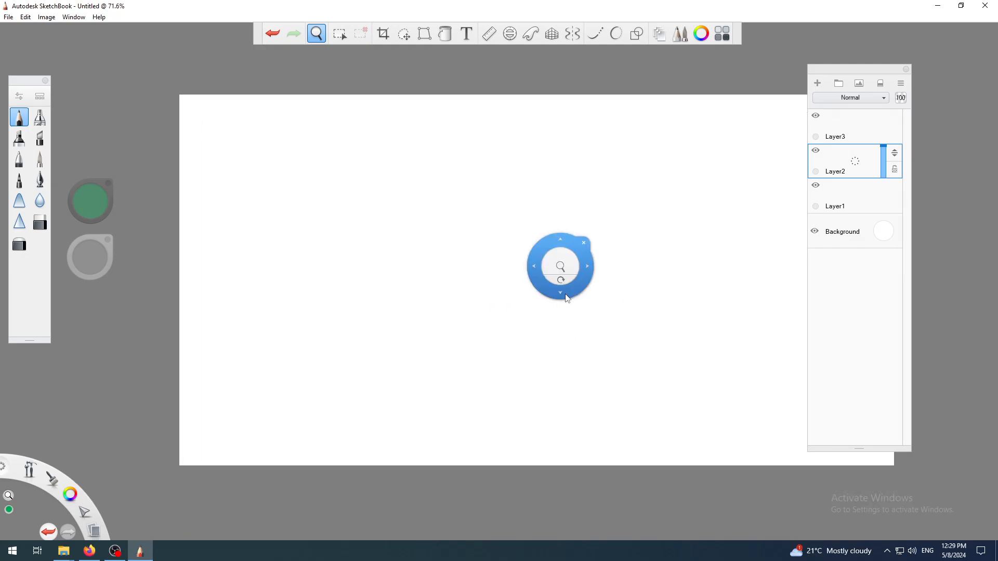
{"action": "key", "text": "space"}
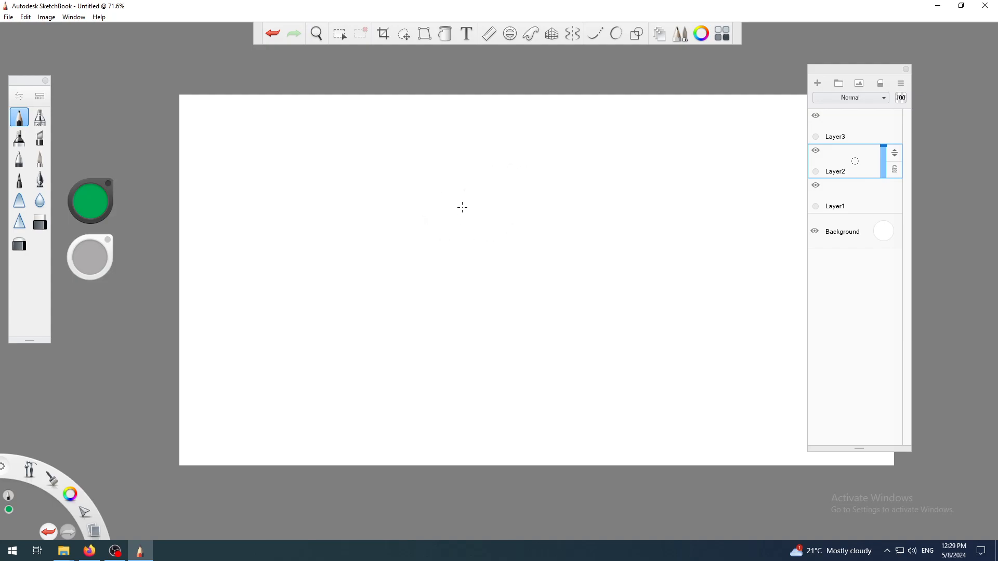
{"action": "left_click", "coordinate": [849, 117]}
{"action": "left_click", "coordinate": [849, 155]}
{"action": "left_click", "coordinate": [854, 198]}
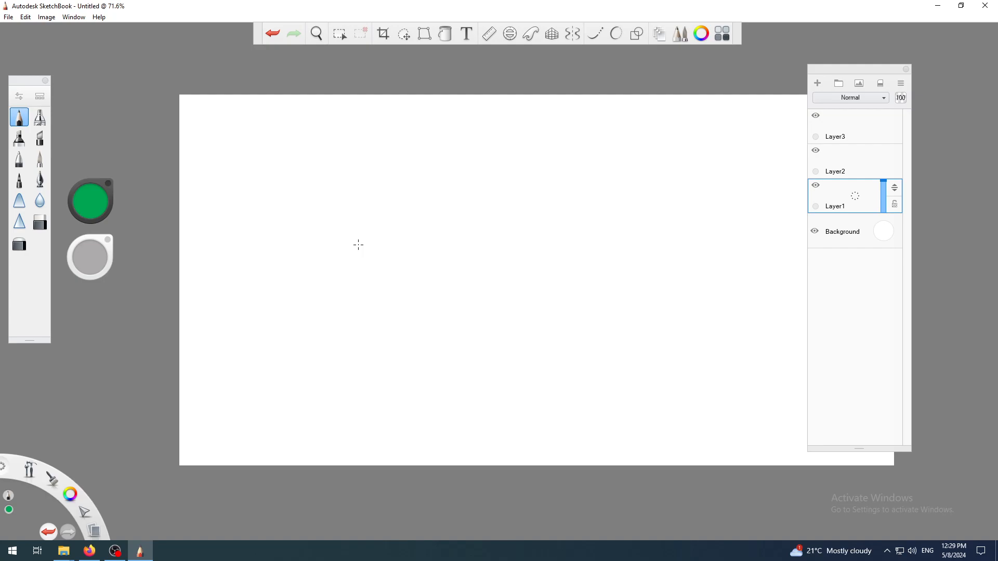
{"action": "left_click", "coordinate": [574, 35]}
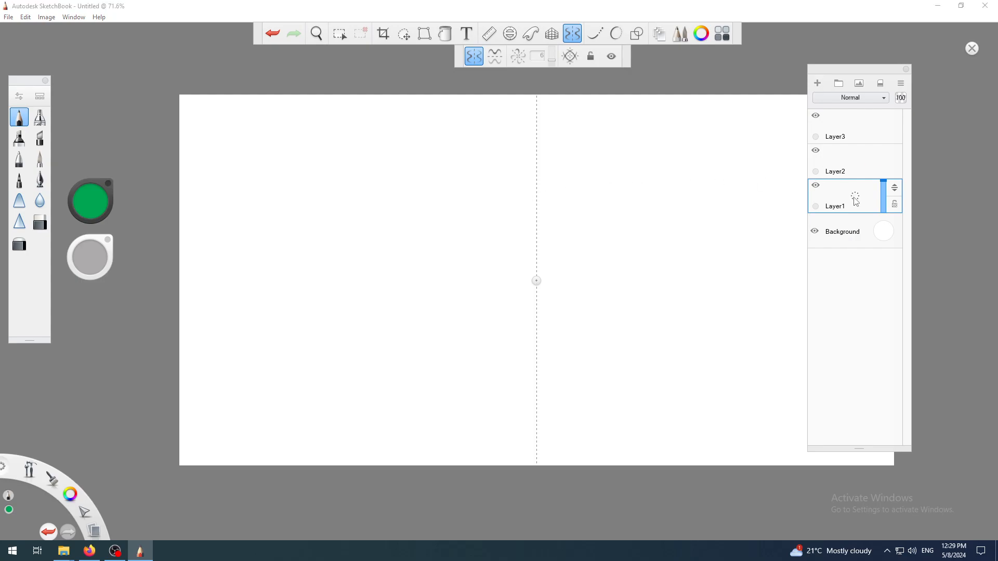
Draw a green mirrored head outline with a pointed chin on Layer1, centred on the symmetry line
{"action": "left_click", "coordinate": [864, 169]}
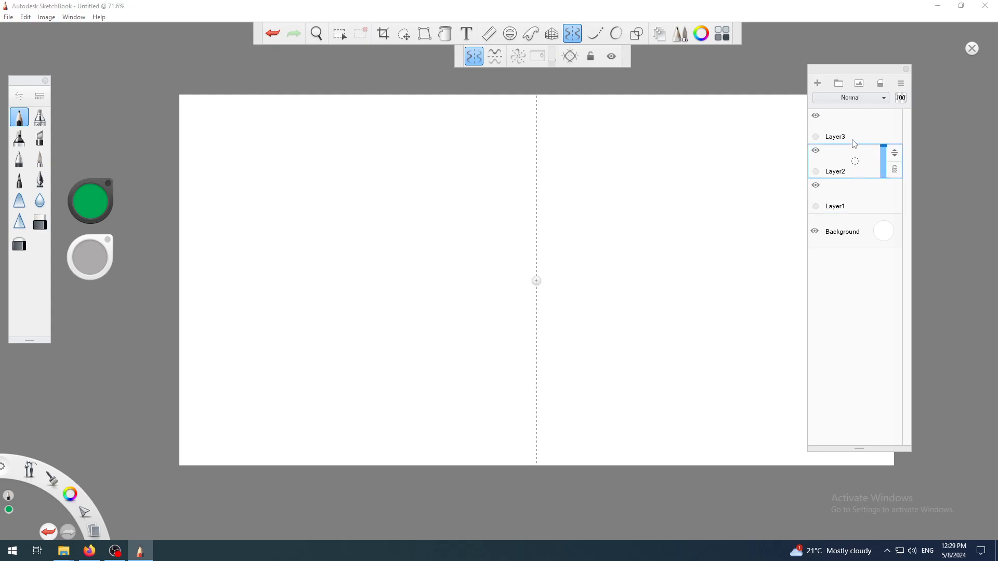
{"action": "left_click", "coordinate": [853, 130]}
{"action": "left_click", "coordinate": [853, 164]}
{"action": "left_click", "coordinate": [852, 194]}
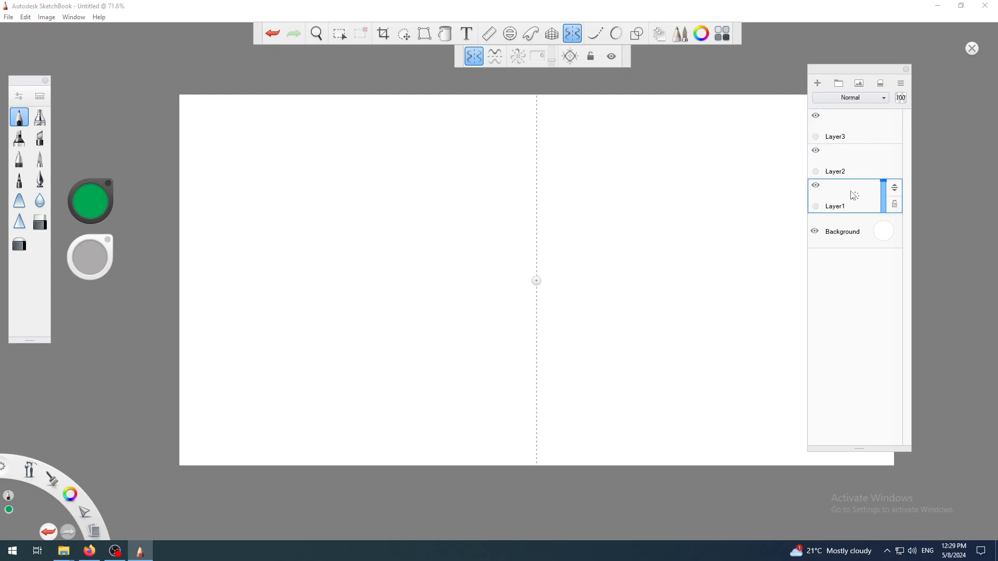
{"action": "mouse_move", "coordinate": [536, 181]}
{"action": "left_mouse_down"}
{"action": "mouse_move", "coordinate": [484, 194]}
{"action": "mouse_move", "coordinate": [465, 221]}
{"action": "mouse_move", "coordinate": [453, 292]}
{"action": "mouse_move", "coordinate": [479, 355]}
{"action": "mouse_move", "coordinate": [551, 398]}
{"action": "left_mouse_up"}
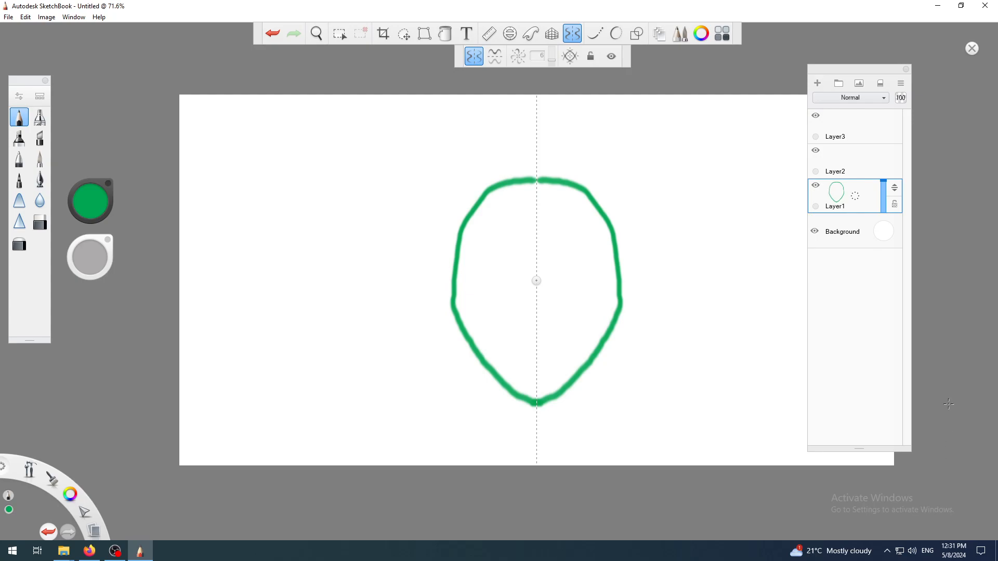
Draw a mirrored pair of oval eyes with filled pupils inside the head outline on Layer2
{"action": "left_click", "coordinate": [846, 162]}
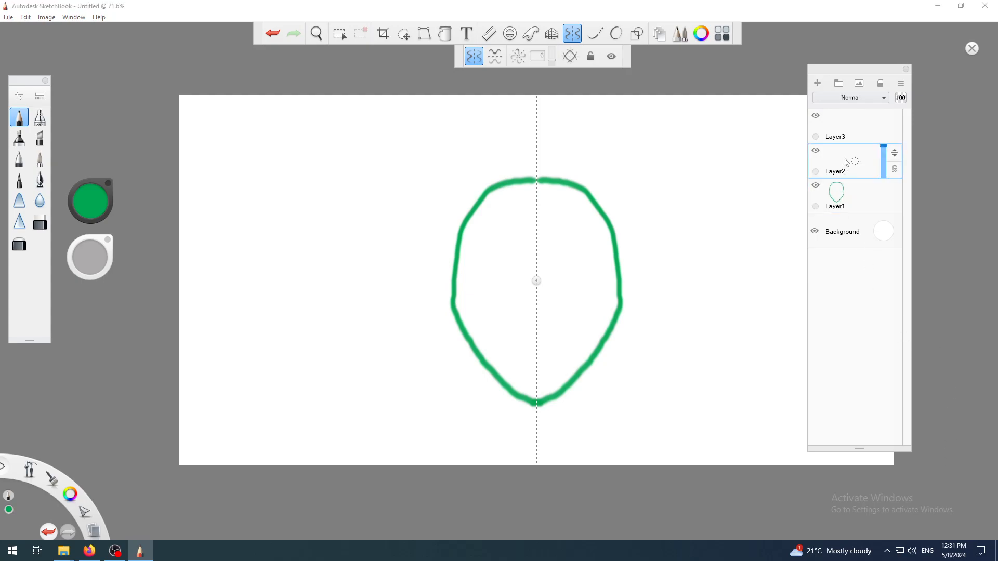
{"action": "left_click", "coordinate": [851, 198]}
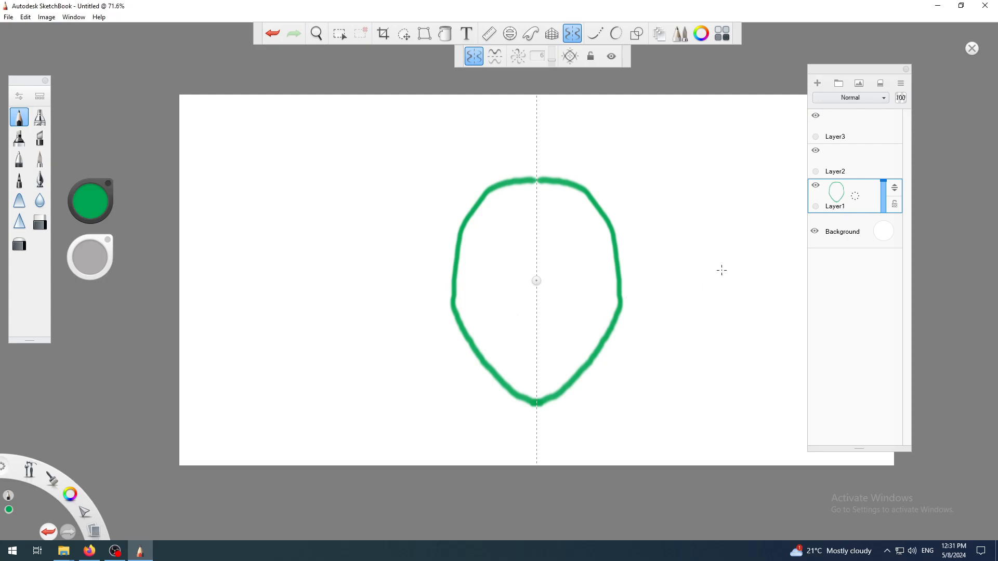
{"action": "left_click", "coordinate": [849, 166]}
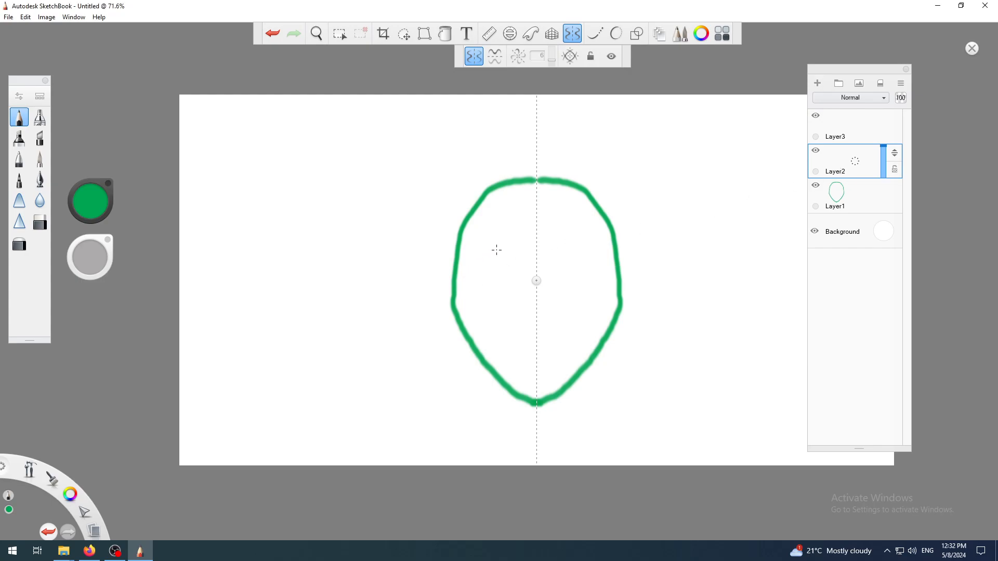
{"action": "mouse_move", "coordinate": [500, 253]}
{"action": "left_mouse_down"}
{"action": "mouse_move", "coordinate": [472, 248]}
{"action": "mouse_move", "coordinate": [466, 260]}
{"action": "mouse_move", "coordinate": [500, 278]}
{"action": "mouse_move", "coordinate": [509, 258]}
{"action": "mouse_move", "coordinate": [497, 248]}
{"action": "mouse_move", "coordinate": [483, 263]}
{"action": "mouse_move", "coordinate": [507, 265]}
{"action": "mouse_move", "coordinate": [502, 258]}
{"action": "mouse_move", "coordinate": [493, 266]}
{"action": "left_mouse_up"}
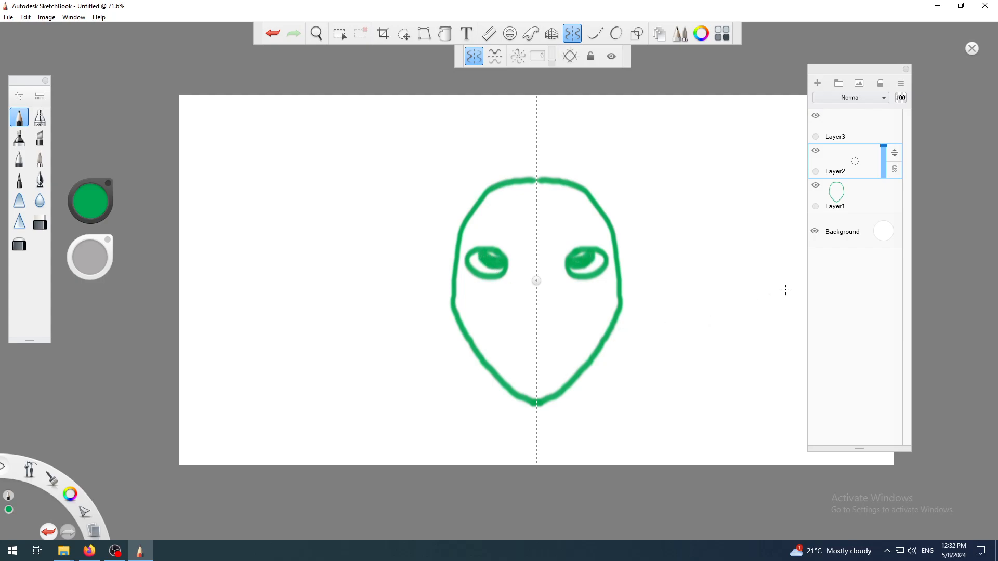
Draw mirrored ears with inner detail lines on both sides of the head on Layer3
{"action": "left_click", "coordinate": [856, 132]}
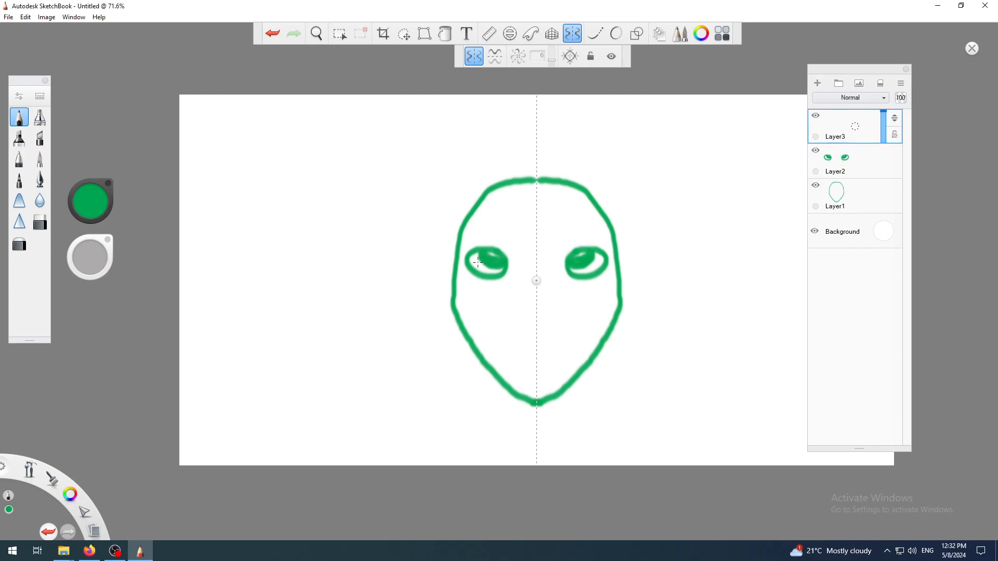
{"action": "mouse_move", "coordinate": [456, 256]}
{"action": "left_mouse_down"}
{"action": "mouse_move", "coordinate": [440, 250]}
{"action": "mouse_move", "coordinate": [423, 269]}
{"action": "mouse_move", "coordinate": [425, 289]}
{"action": "mouse_move", "coordinate": [452, 305]}
{"action": "left_mouse_up"}
{"action": "mouse_move", "coordinate": [430, 262]}
{"action": "left_mouse_down"}
{"action": "mouse_move", "coordinate": [456, 276]}
{"action": "mouse_move", "coordinate": [445, 279]}
{"action": "mouse_move", "coordinate": [454, 290]}
{"action": "left_mouse_up"}
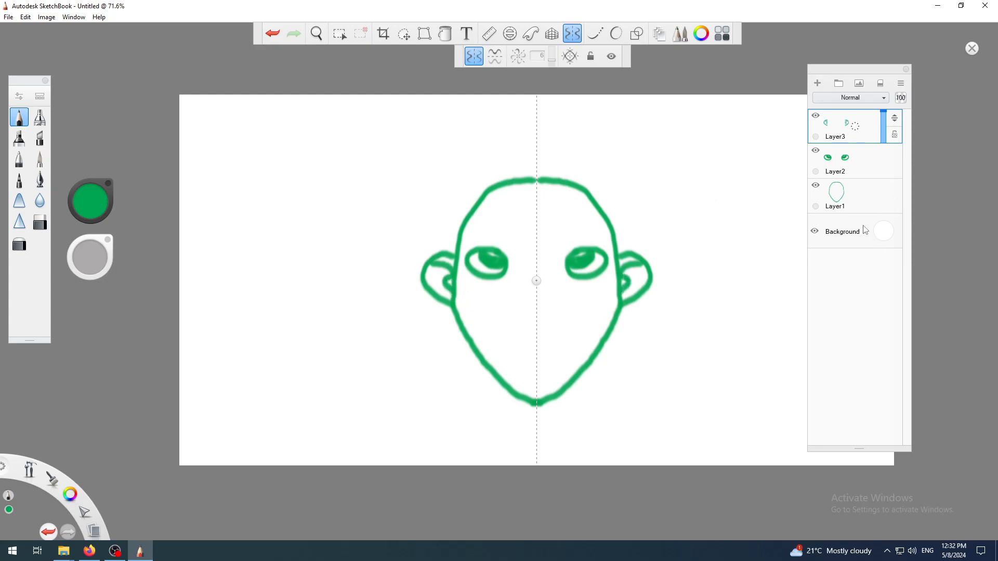
Draw the mirrored nose and the lips below it, each on its own new layer above the ears layer
{"action": "left_click", "coordinate": [818, 85]}
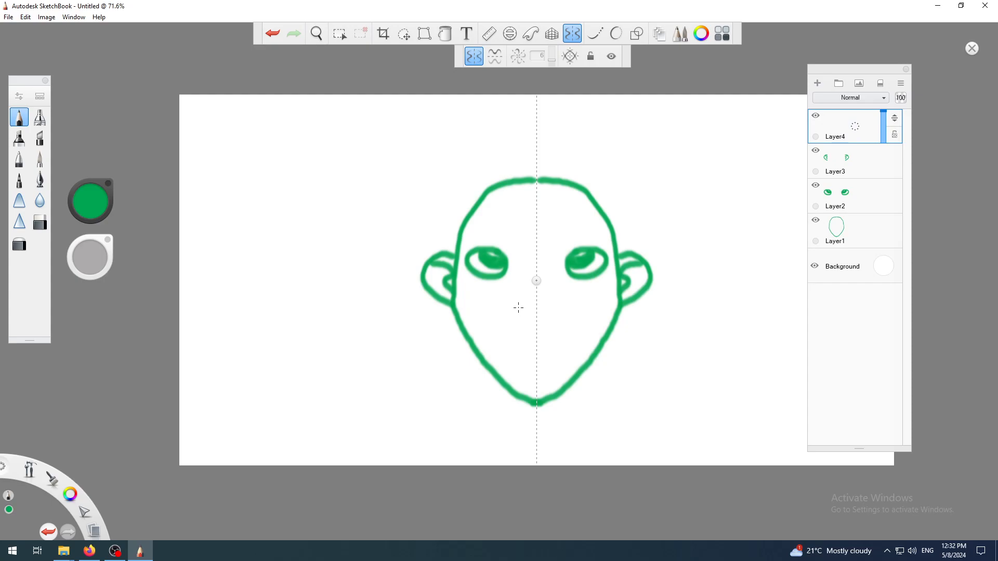
{"action": "left_click_drag", "start_coordinate": [516, 304], "coordinate": [538, 325]}
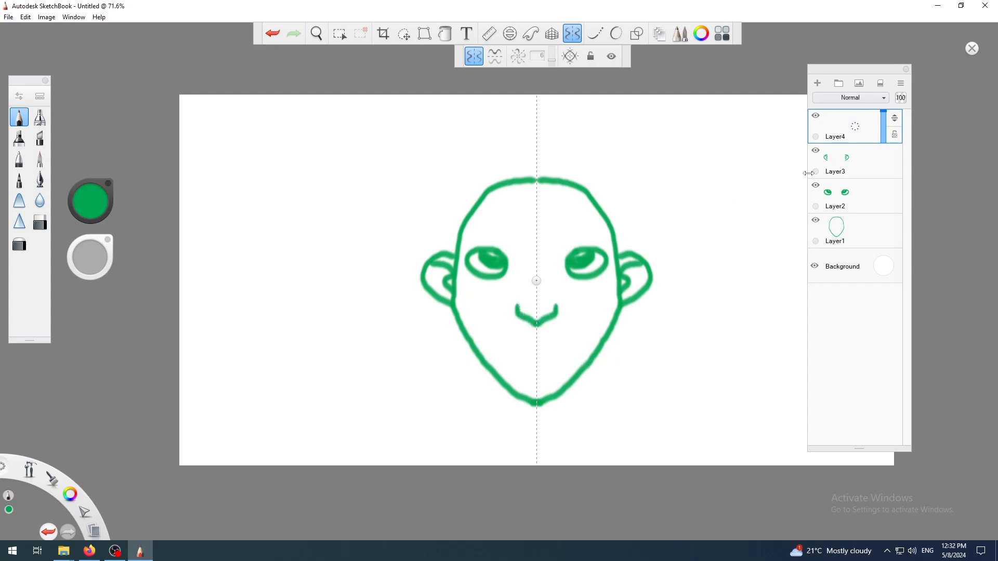
{"action": "left_click", "coordinate": [818, 84]}
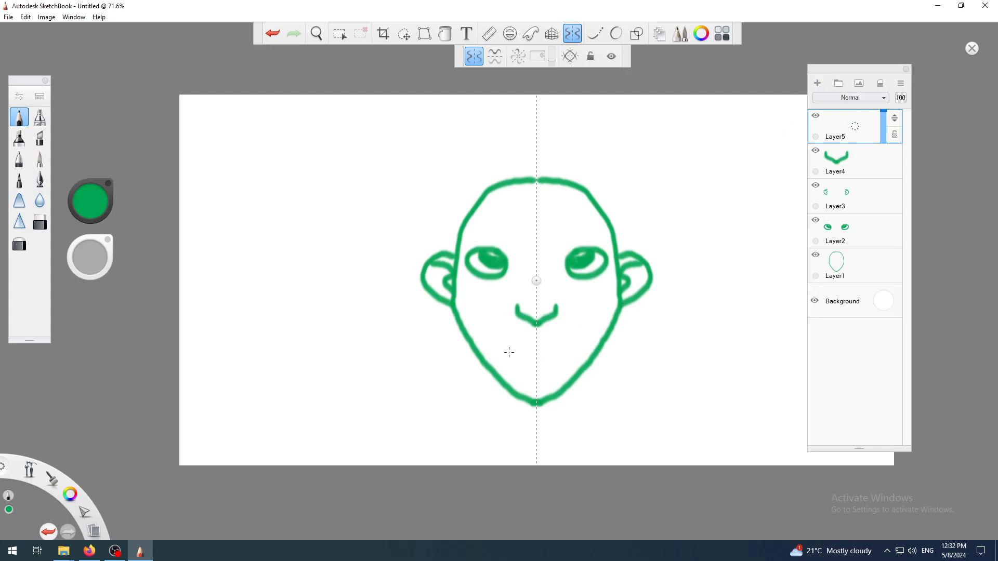
{"action": "mouse_move", "coordinate": [505, 354]}
{"action": "left_mouse_down"}
{"action": "mouse_move", "coordinate": [536, 348]}
{"action": "mouse_move", "coordinate": [507, 354]}
{"action": "mouse_move", "coordinate": [536, 370]}
{"action": "left_mouse_up"}
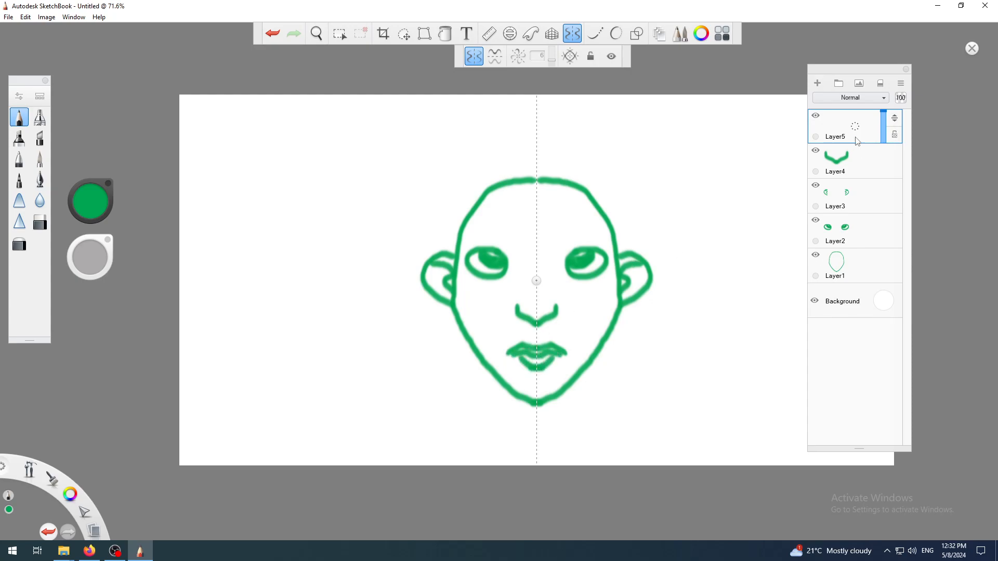
Draw mirrored spiky hair above and across the forehead on a new layer above the lips layer, and turn off symmetry
{"action": "left_click", "coordinate": [818, 84]}
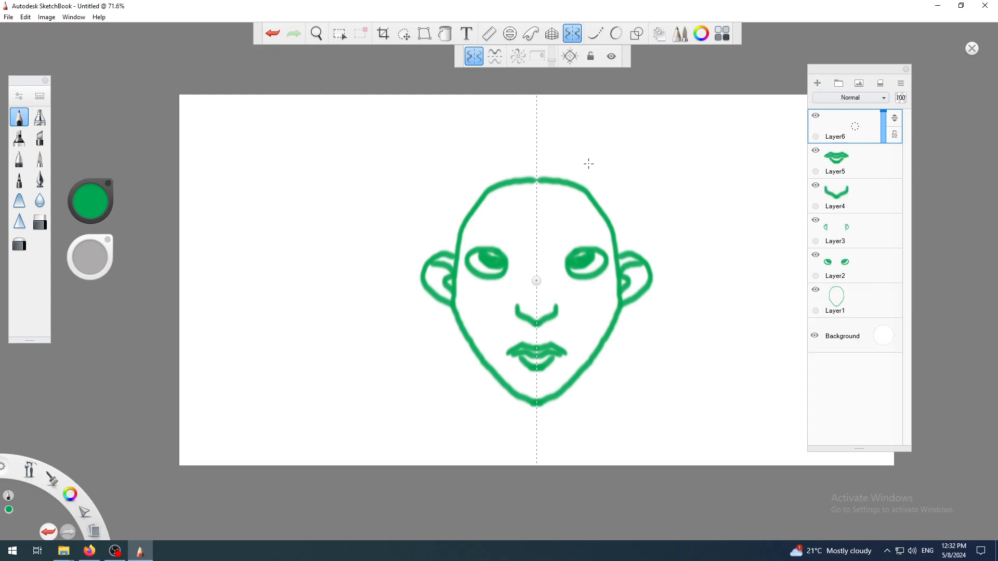
{"action": "mouse_move", "coordinate": [466, 156]}
{"action": "left_mouse_down"}
{"action": "mouse_move", "coordinate": [420, 203]}
{"action": "mouse_move", "coordinate": [452, 195]}
{"action": "mouse_move", "coordinate": [431, 232]}
{"action": "mouse_move", "coordinate": [475, 208]}
{"action": "mouse_move", "coordinate": [467, 236]}
{"action": "mouse_move", "coordinate": [504, 209]}
{"action": "mouse_move", "coordinate": [516, 205]}
{"action": "mouse_move", "coordinate": [516, 219]}
{"action": "mouse_move", "coordinate": [537, 205]}
{"action": "left_mouse_up"}
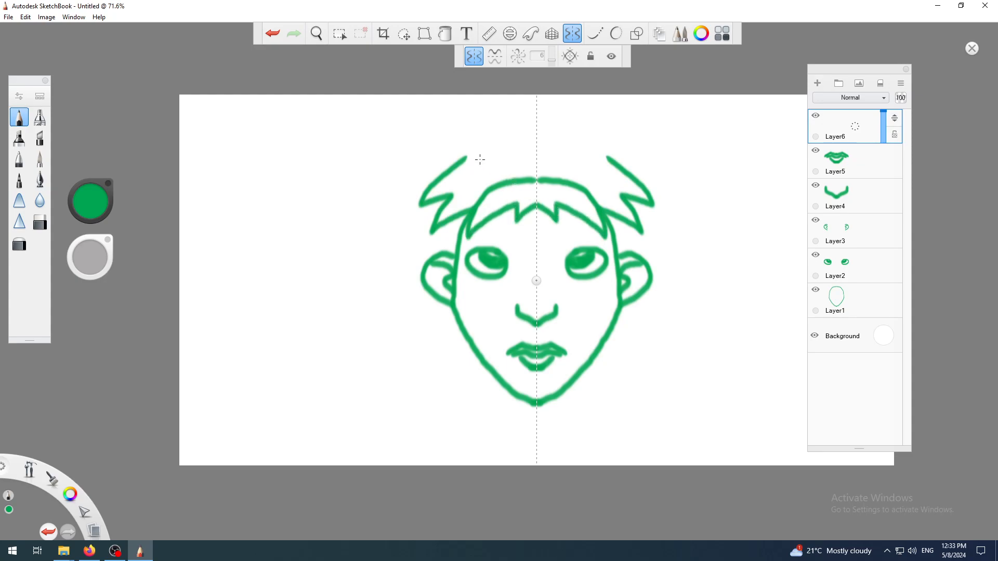
{"action": "left_click_drag", "start_coordinate": [467, 156], "coordinate": [538, 148]}
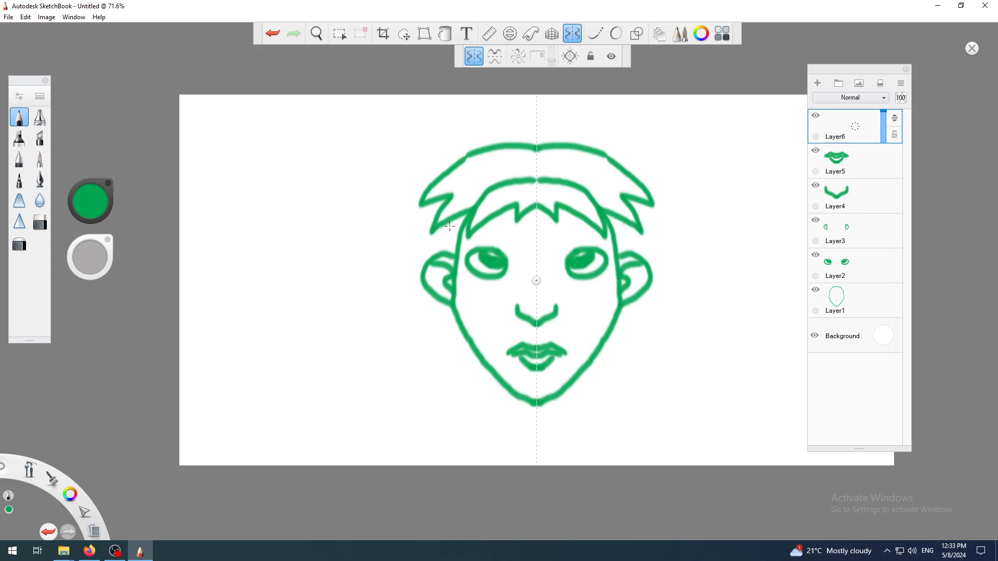
{"action": "left_click_drag", "start_coordinate": [450, 222], "coordinate": [450, 253]}
{"action": "left_click", "coordinate": [573, 33]}
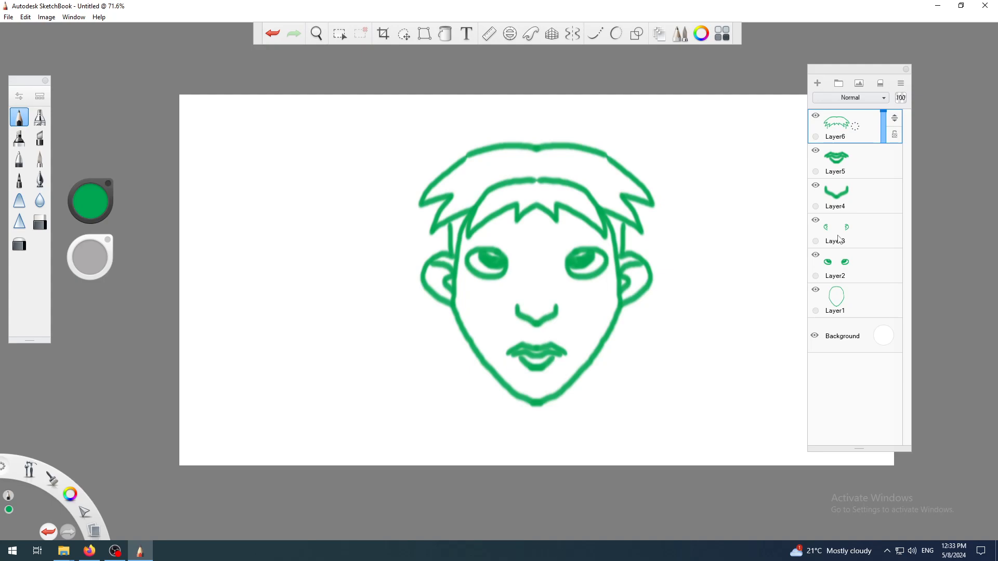
Scale down the pair of eyes on Layer2 slightly with Quick Transform so they sit closer together
{"action": "left_click", "coordinate": [837, 271]}
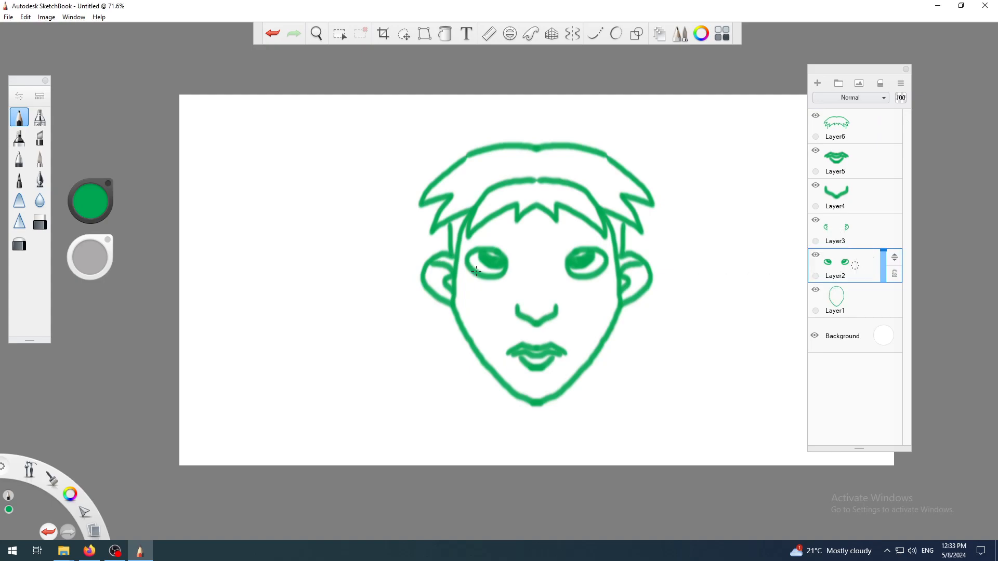
{"action": "key", "text": "space"}
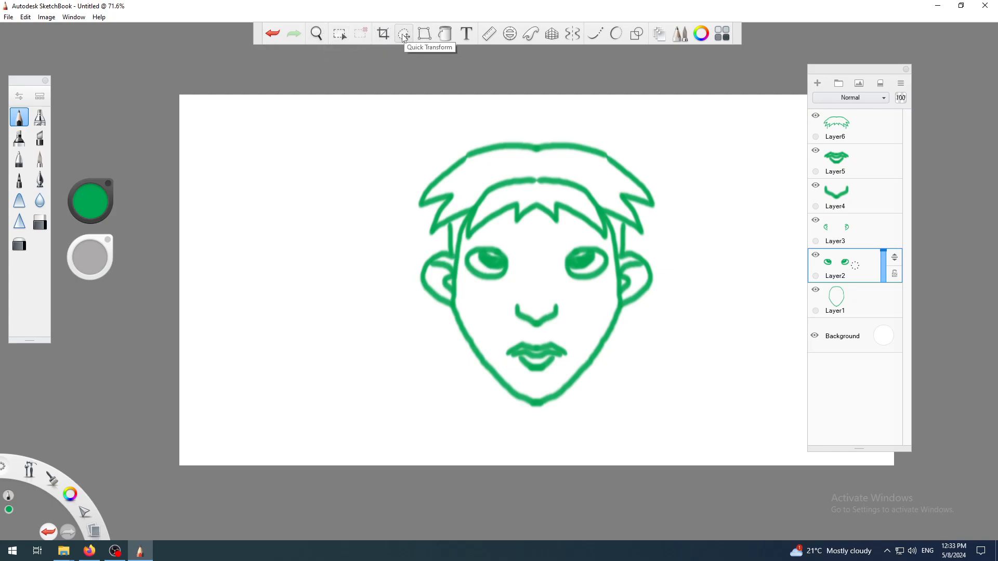
{"action": "key", "text": "v"}
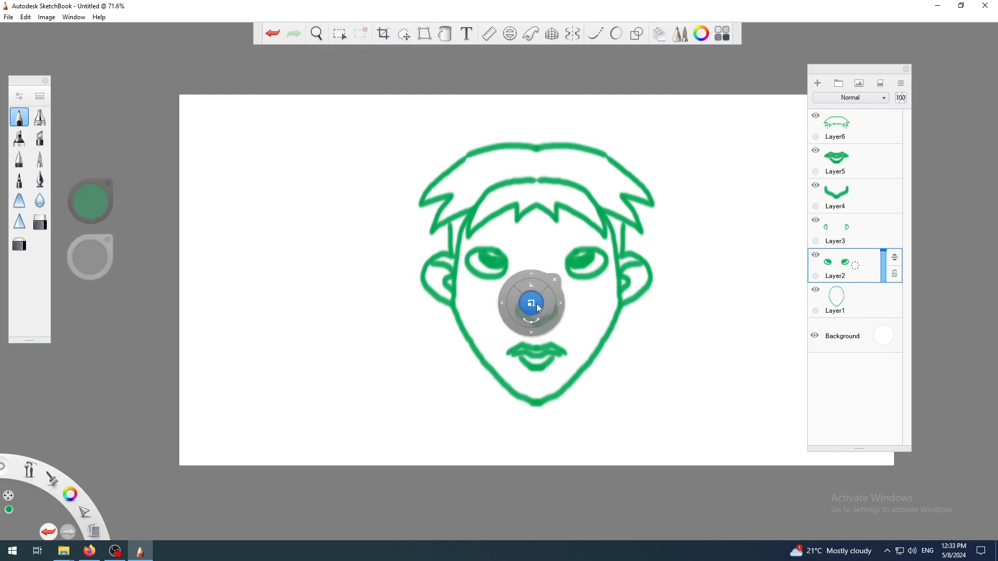
{"action": "left_click_drag", "start_coordinate": [537, 309], "coordinate": [547, 332]}
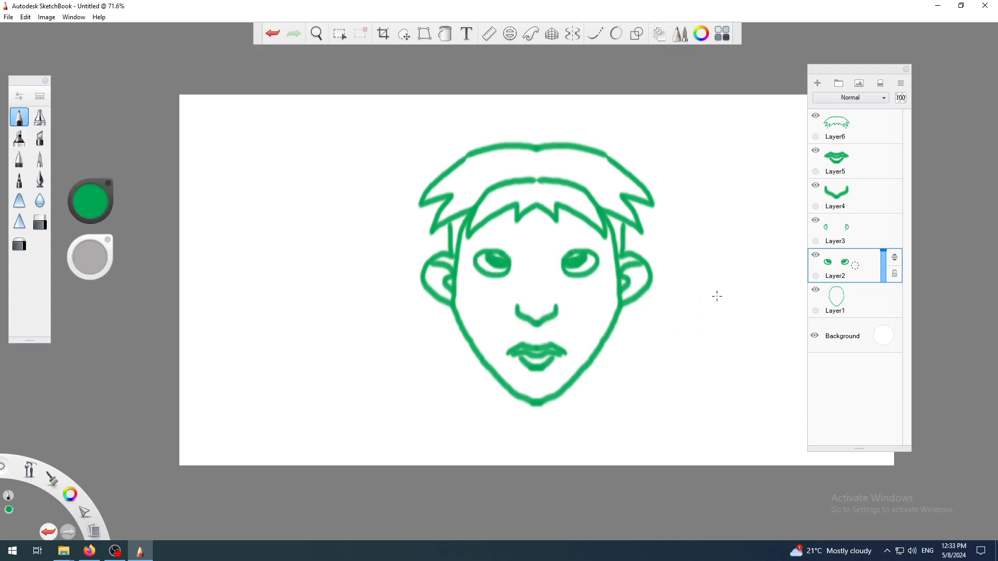
Try moving the nose on Layer4 up towards the eyes with Quick Transform, and undo the move
{"action": "left_click", "coordinate": [856, 204]}
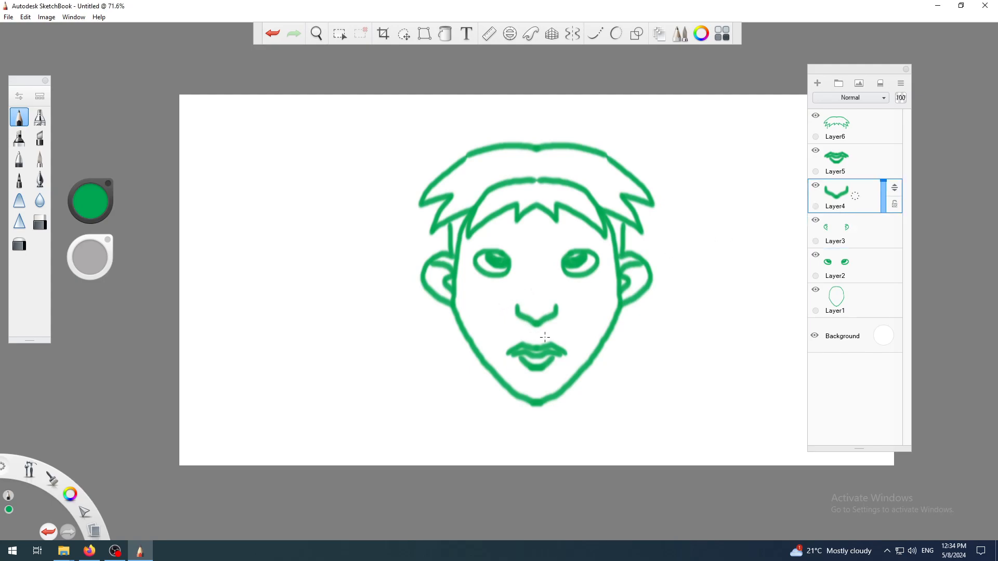
{"action": "key", "text": "ctrl+t"}
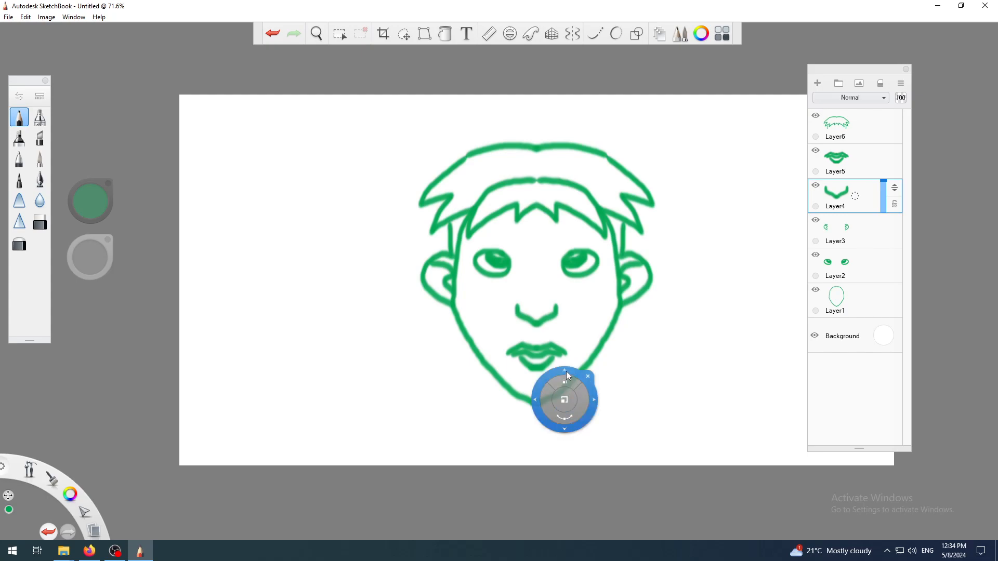
{"action": "left_click", "coordinate": [588, 376]}
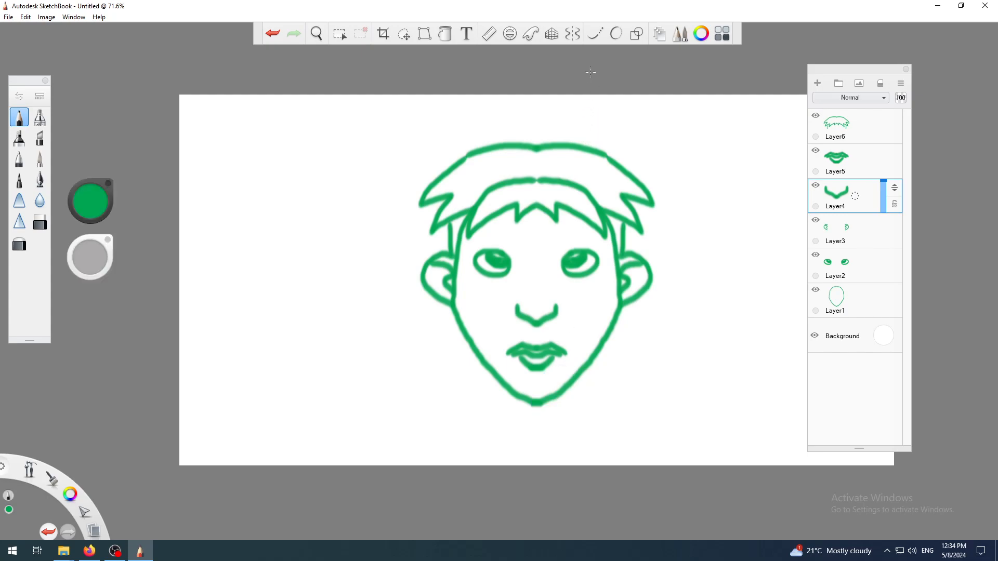
{"action": "left_click", "coordinate": [573, 35]}
{"action": "key", "text": "ctrl+t"}
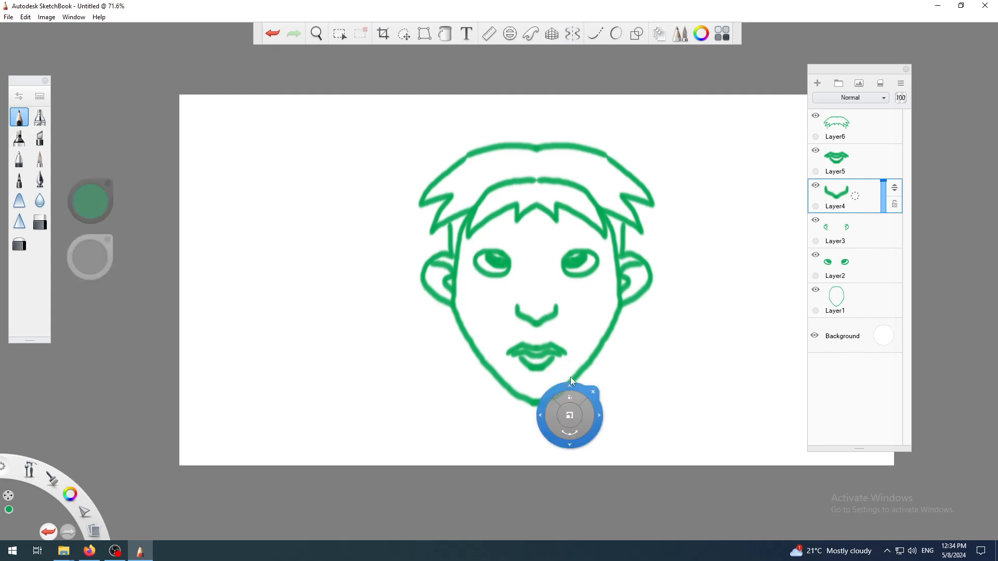
{"action": "mouse_move", "coordinate": [571, 351]}
{"action": "left_mouse_down"}
{"action": "mouse_move", "coordinate": [569, 326]}
{"action": "mouse_move", "coordinate": [569, 365]}
{"action": "mouse_move", "coordinate": [567, 349]}
{"action": "mouse_move", "coordinate": [591, 345]}
{"action": "mouse_move", "coordinate": [566, 343]}
{"action": "mouse_move", "coordinate": [573, 349]}
{"action": "mouse_move", "coordinate": [581, 352]}
{"action": "mouse_move", "coordinate": [569, 326]}
{"action": "left_mouse_up"}
{"action": "key", "text": "Escape"}
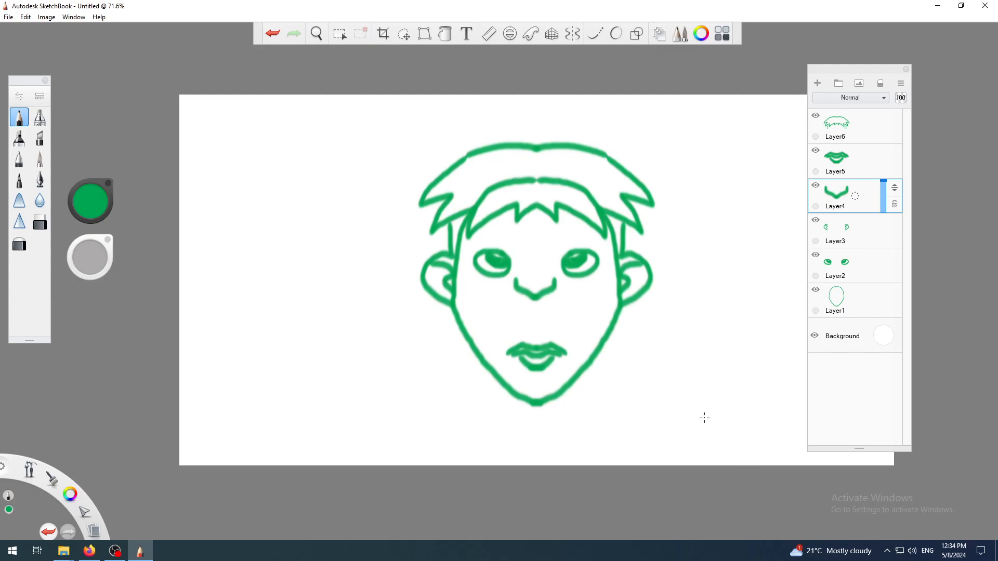
{"action": "left_click", "coordinate": [270, 38]}
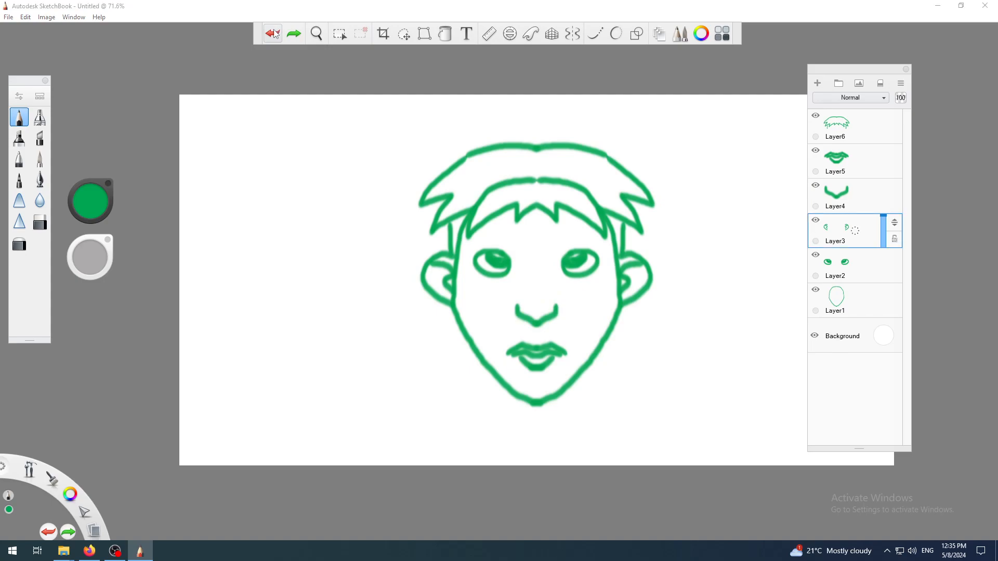
{"action": "left_click", "coordinate": [274, 34]}
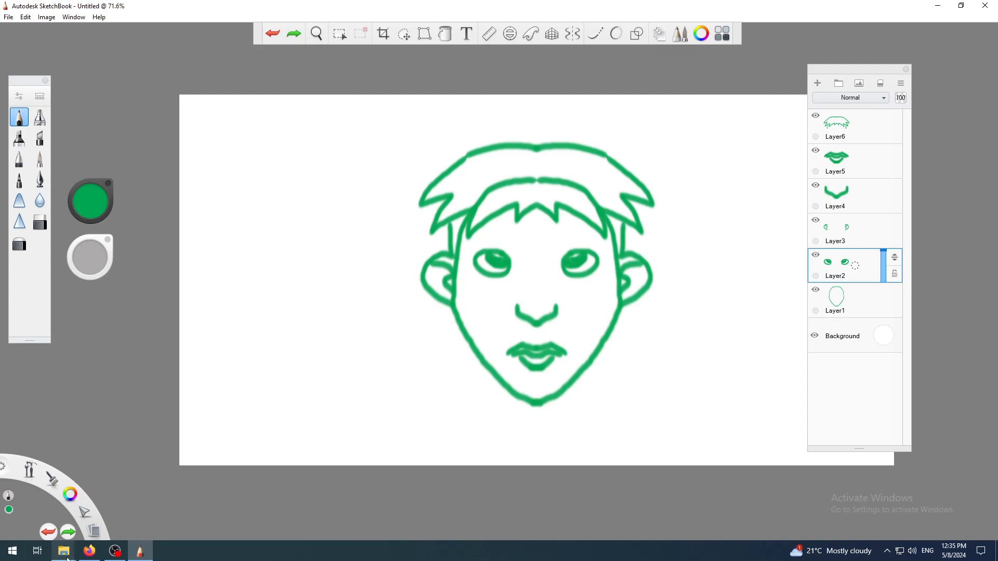
{"action": "mouse_move", "coordinate": [116, 553]}
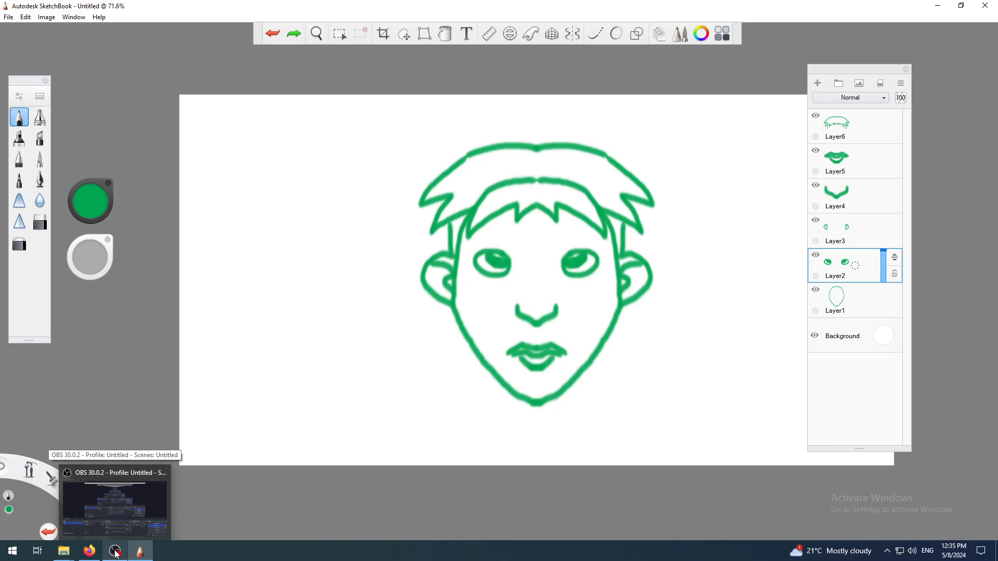
{"action": "left_click", "coordinate": [115, 553]}
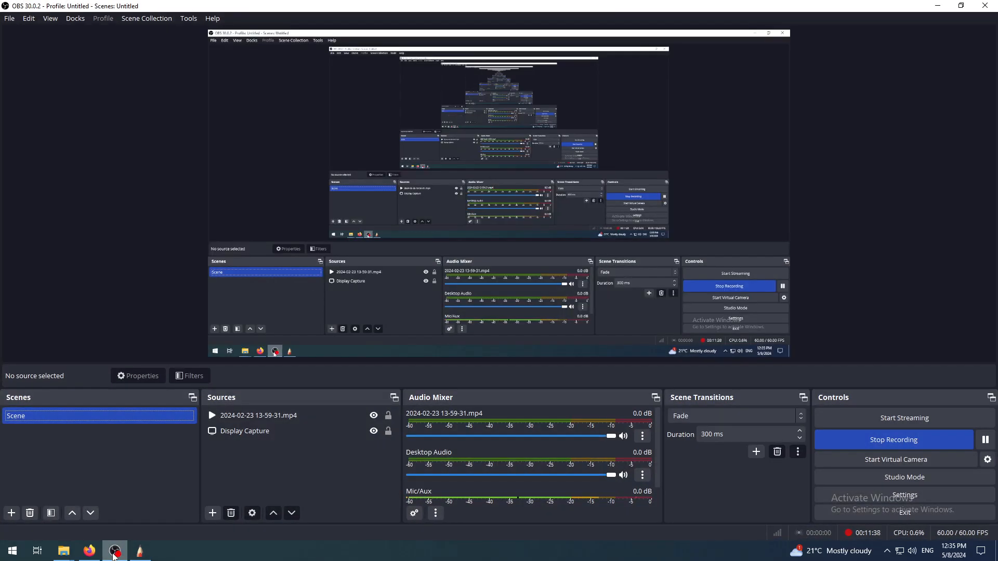
{"action": "left_click", "coordinate": [115, 553]}
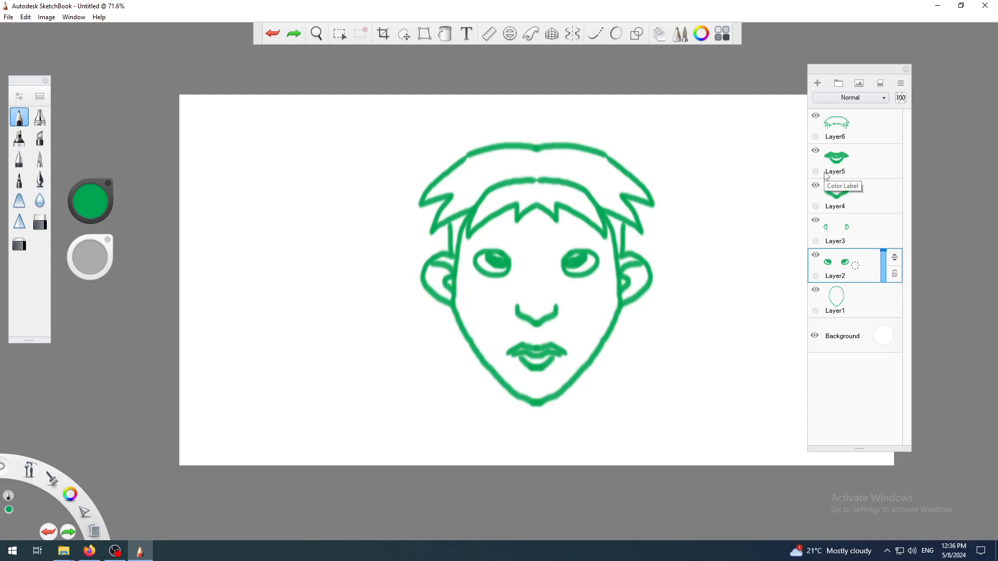
Hide the mirrored hair on Layer6 and add a new layer above the eyes layer with symmetry off
{"action": "left_click", "coordinate": [573, 34]}
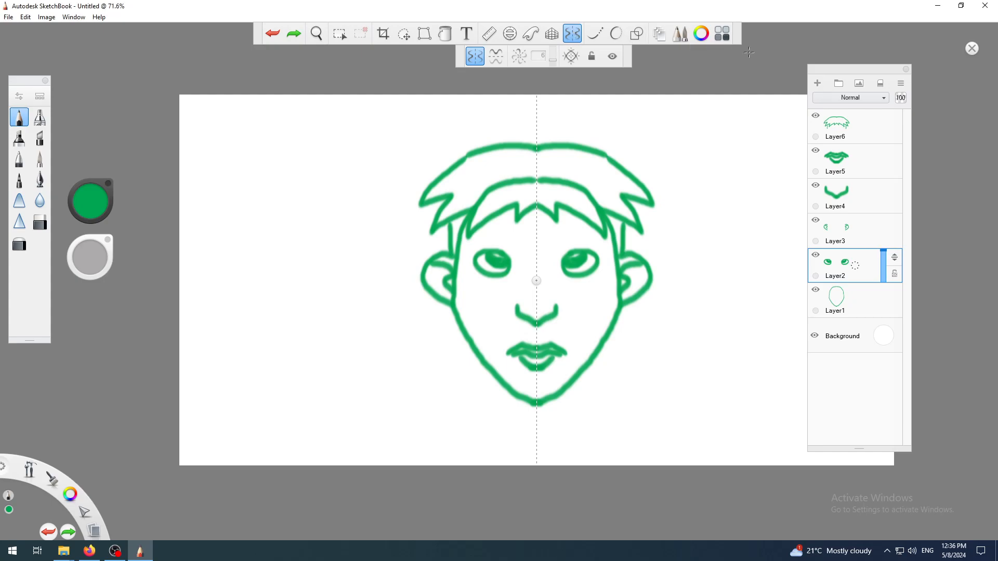
{"action": "left_click", "coordinate": [815, 117]}
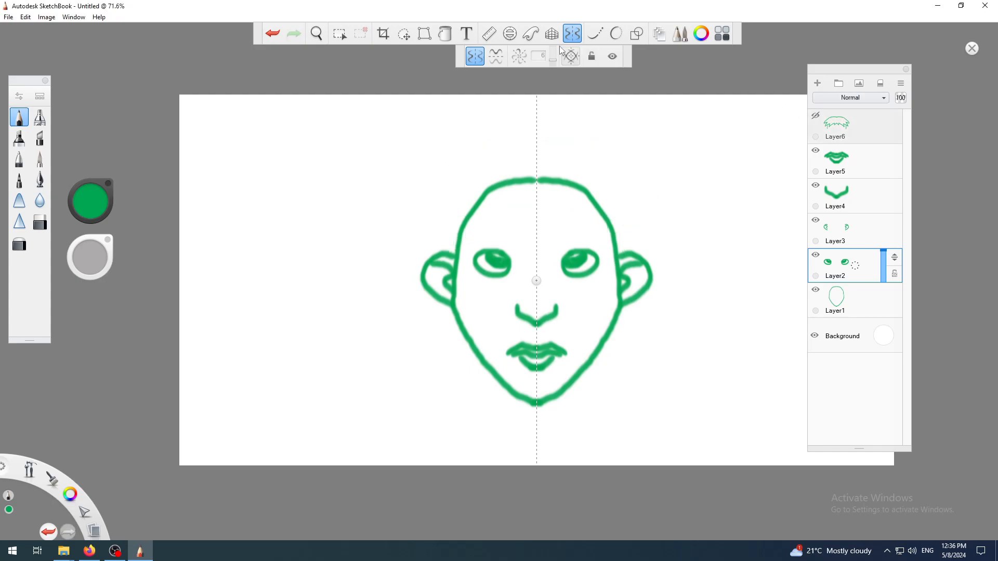
{"action": "left_click", "coordinate": [571, 35]}
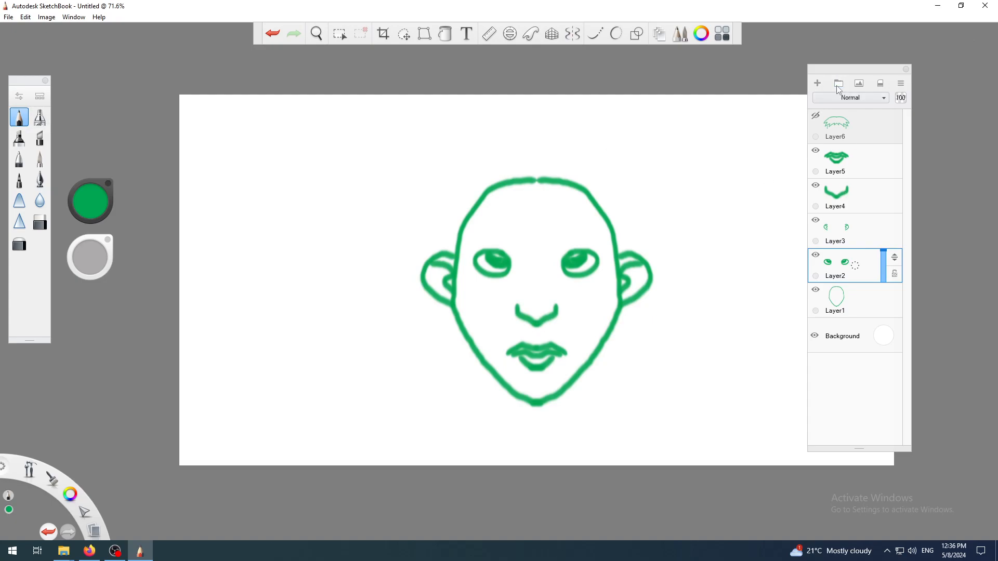
{"action": "left_click", "coordinate": [820, 86]}
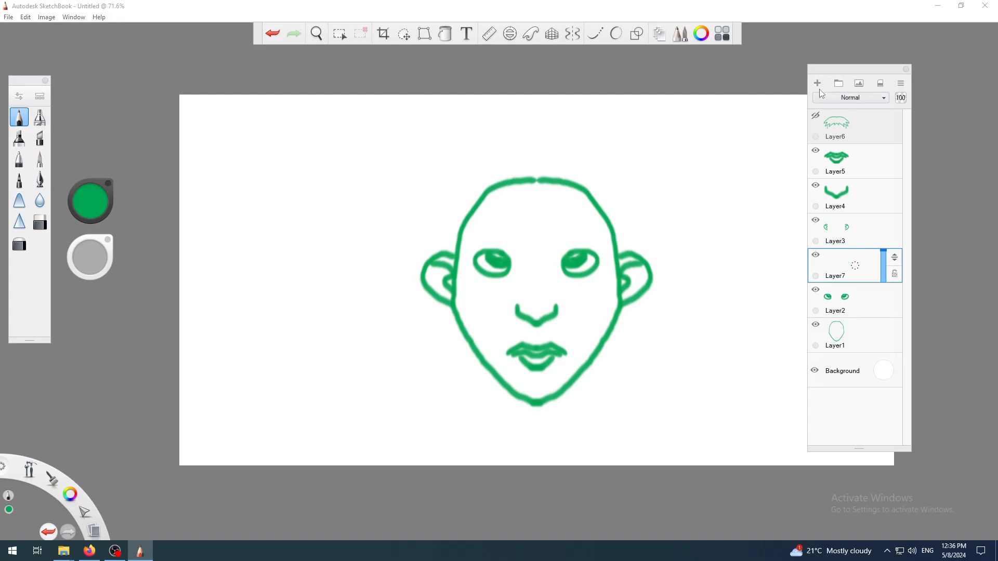
{"action": "left_click", "coordinate": [857, 306]}
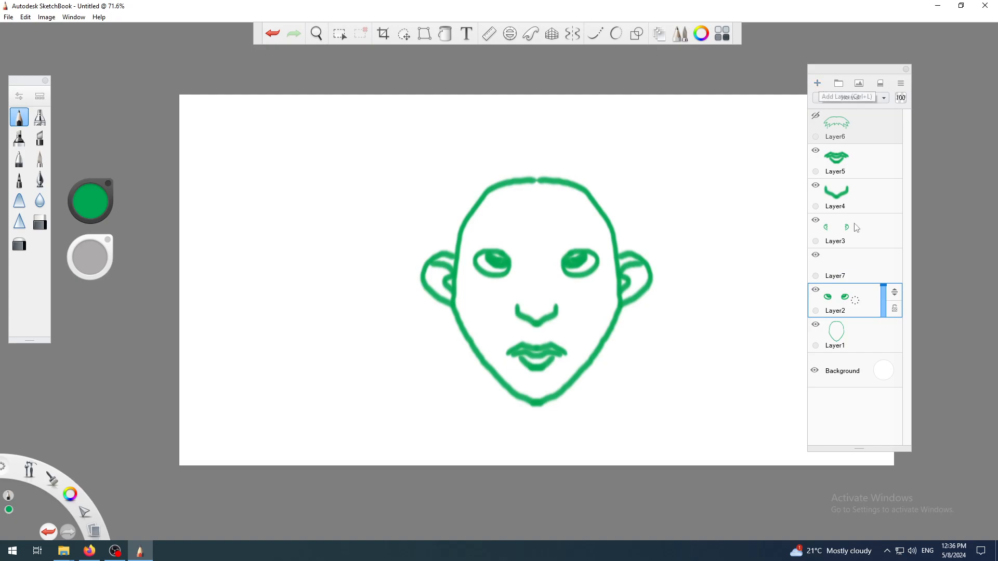
{"action": "left_click", "coordinate": [860, 266]}
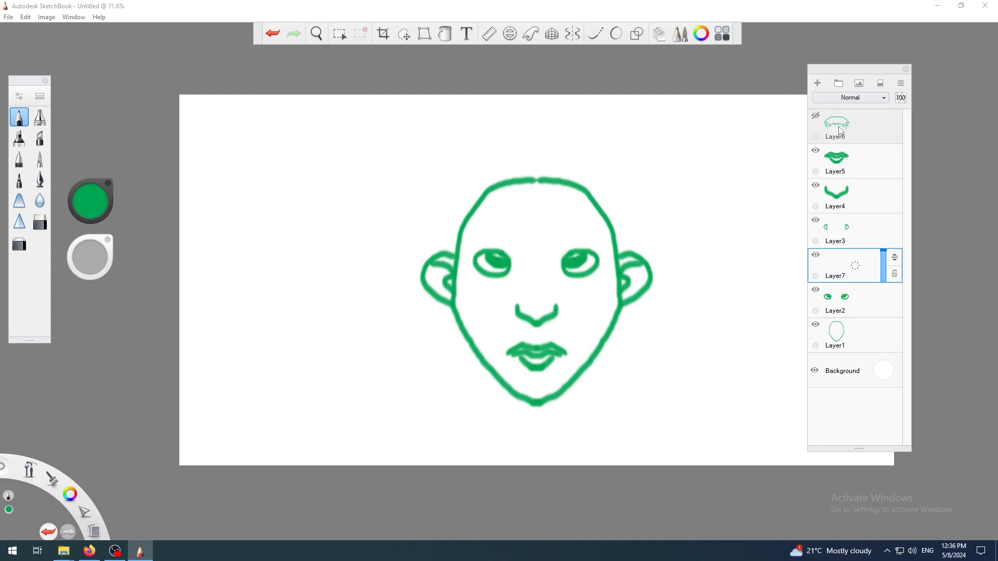
{"action": "left_click", "coordinate": [854, 307]}
{"action": "left_click", "coordinate": [856, 342]}
{"action": "left_click", "coordinate": [854, 306]}
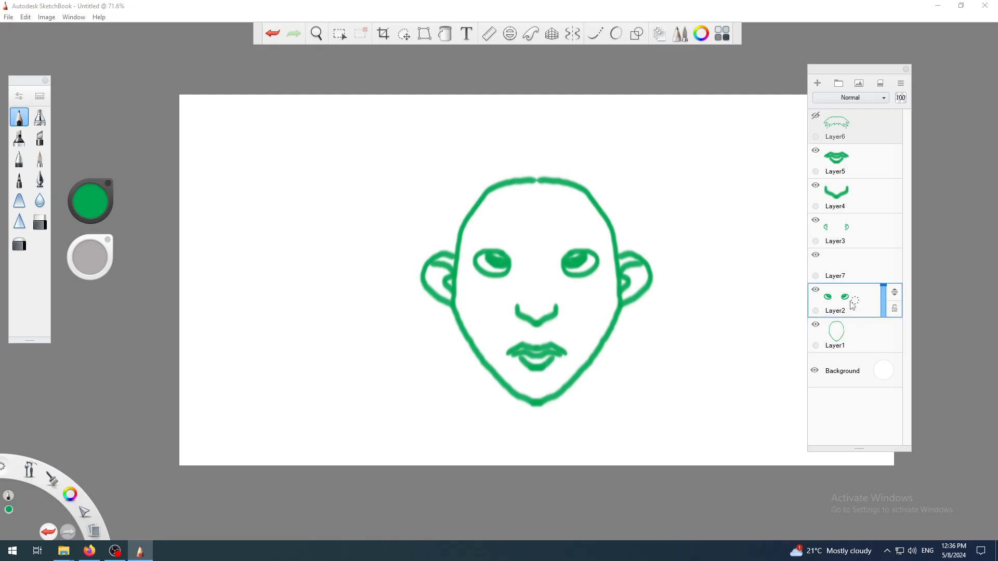
{"action": "left_click", "coordinate": [853, 279]}
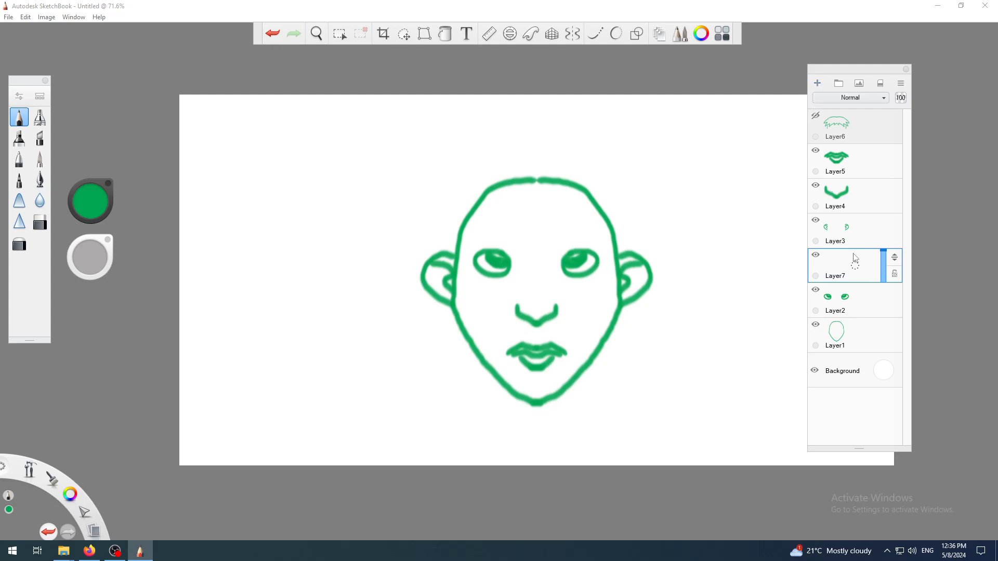
{"action": "left_click", "coordinate": [856, 307]}
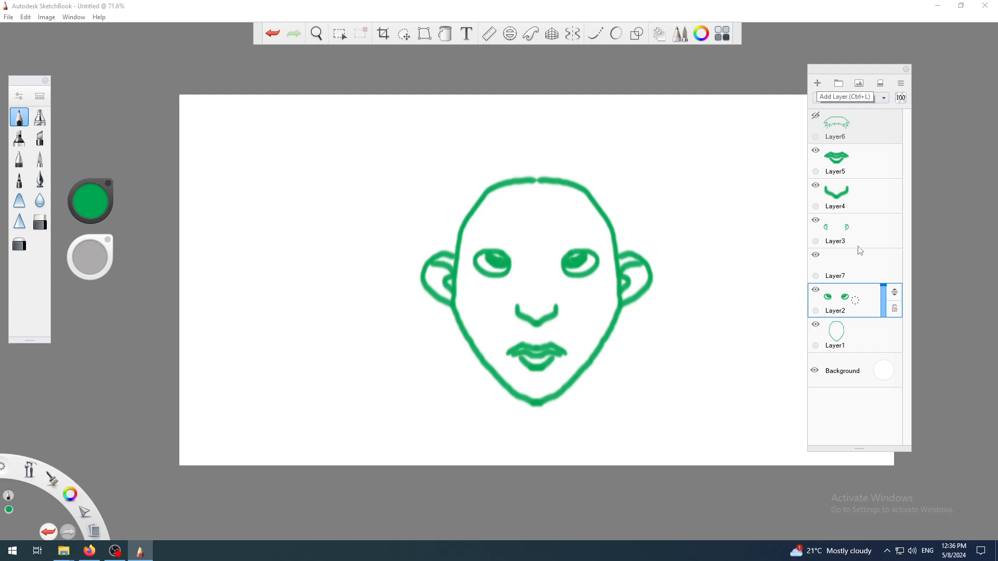
Draw an asymmetrical hairstyle on Layer7 with a jagged side-swept fringe, a tuft on top and side strands over the ears
{"action": "left_click", "coordinate": [847, 269]}
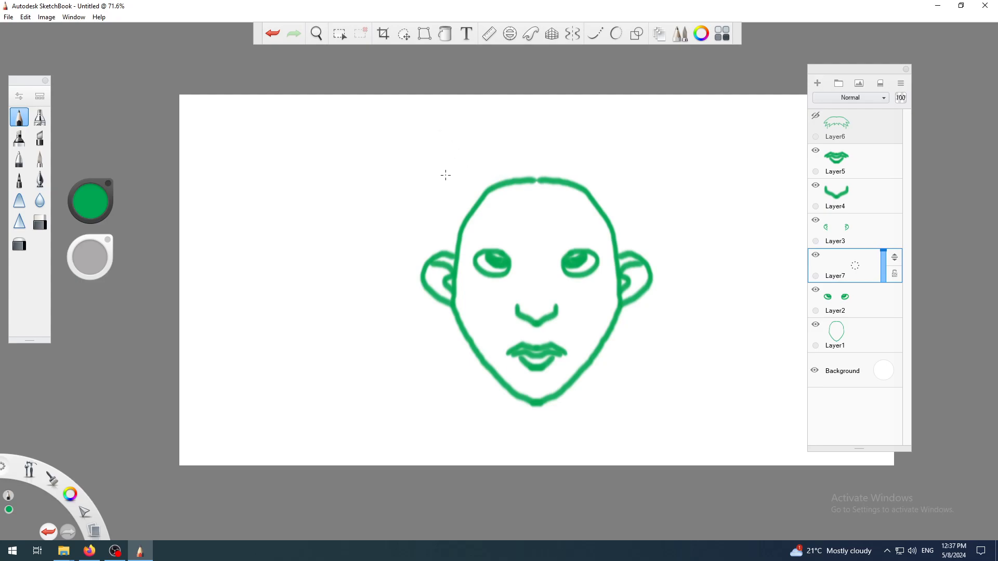
{"action": "mouse_move", "coordinate": [462, 159]}
{"action": "left_mouse_down"}
{"action": "mouse_move", "coordinate": [426, 203]}
{"action": "mouse_move", "coordinate": [458, 209]}
{"action": "mouse_move", "coordinate": [443, 239]}
{"action": "mouse_move", "coordinate": [509, 197]}
{"action": "mouse_move", "coordinate": [500, 226]}
{"action": "mouse_move", "coordinate": [550, 195]}
{"action": "mouse_move", "coordinate": [530, 229]}
{"action": "mouse_move", "coordinate": [579, 194]}
{"action": "mouse_move", "coordinate": [606, 211]}
{"action": "mouse_move", "coordinate": [626, 255]}
{"action": "left_mouse_up"}
{"action": "left_click_drag", "start_coordinate": [455, 226], "coordinate": [463, 258]}
{"action": "mouse_move", "coordinate": [461, 158]}
{"action": "left_mouse_down"}
{"action": "mouse_move", "coordinate": [514, 148]}
{"action": "mouse_move", "coordinate": [568, 173]}
{"action": "mouse_move", "coordinate": [603, 158]}
{"action": "mouse_move", "coordinate": [633, 196]}
{"action": "mouse_move", "coordinate": [607, 263]}
{"action": "left_mouse_up"}
{"action": "mouse_move", "coordinate": [566, 154]}
{"action": "left_mouse_down"}
{"action": "mouse_move", "coordinate": [597, 123]}
{"action": "mouse_move", "coordinate": [587, 152]}
{"action": "left_mouse_up"}
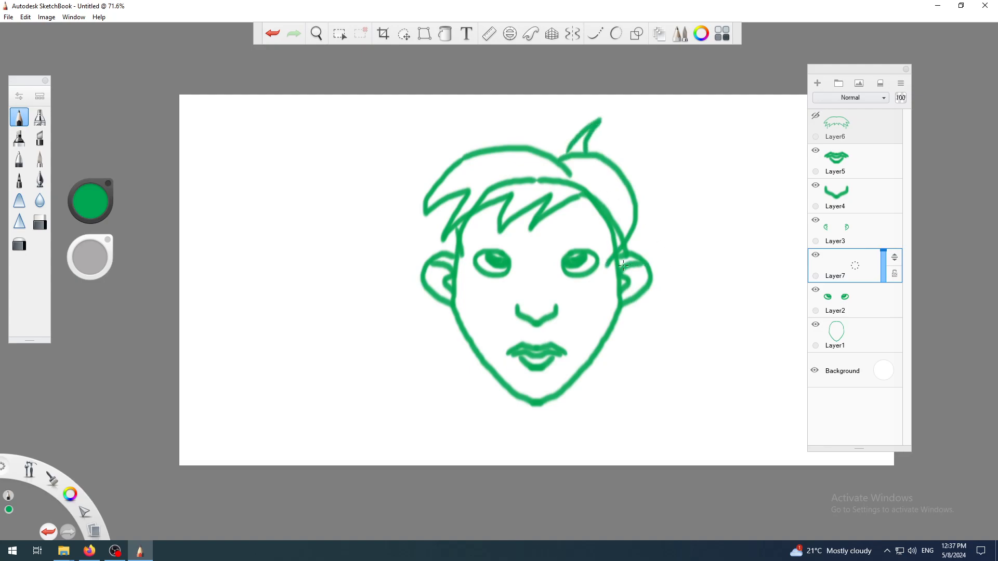
{"action": "left_click_drag", "start_coordinate": [598, 300], "coordinate": [619, 265]}
{"action": "mouse_move", "coordinate": [485, 208]}
{"action": "left_mouse_down"}
{"action": "mouse_move", "coordinate": [519, 220]}
{"action": "mouse_move", "coordinate": [527, 259]}
{"action": "mouse_move", "coordinate": [560, 229]}
{"action": "mouse_move", "coordinate": [613, 218]}
{"action": "left_mouse_up"}
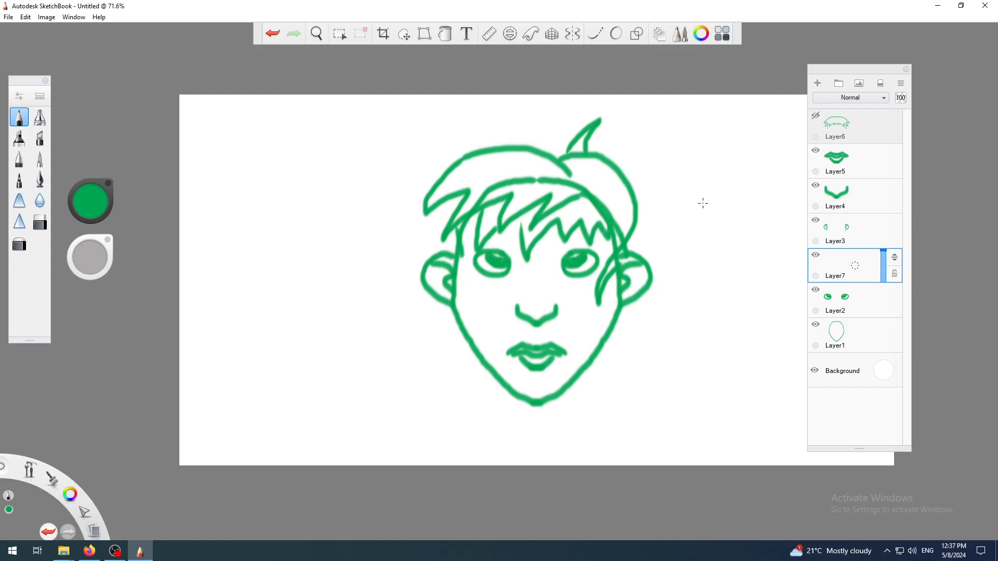
Add longer pointed fringe strands hanging down over both eyes on Layer7
{"action": "key", "text": "space"}
{"action": "mouse_move", "coordinate": [488, 265]}
{"action": "left_mouse_down"}
{"action": "mouse_move", "coordinate": [513, 200]}
{"action": "mouse_move", "coordinate": [516, 223]}
{"action": "mouse_move", "coordinate": [493, 210]}
{"action": "mouse_move", "coordinate": [512, 285]}
{"action": "mouse_move", "coordinate": [546, 203]}
{"action": "mouse_move", "coordinate": [653, 223]}
{"action": "mouse_move", "coordinate": [663, 216]}
{"action": "left_mouse_up"}
{"action": "mouse_move", "coordinate": [577, 201]}
{"action": "left_mouse_down"}
{"action": "mouse_move", "coordinate": [578, 230]}
{"action": "mouse_move", "coordinate": [616, 237]}
{"action": "left_mouse_up"}
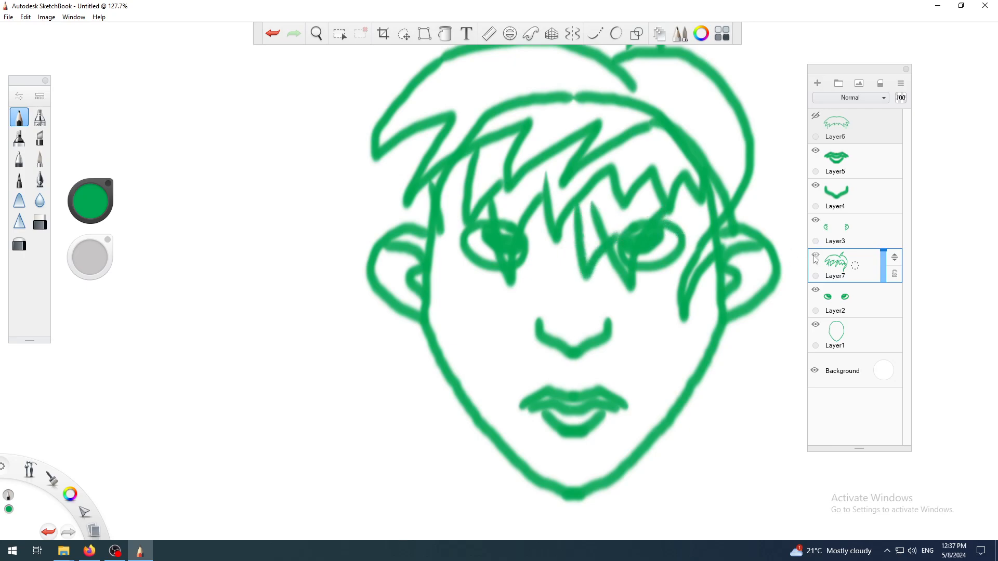
Erase the pointed fringe strands hanging over the eye below the side-swept fringe on Layer7, leaving that eye on Layer2 intact
{"action": "key", "text": "space"}
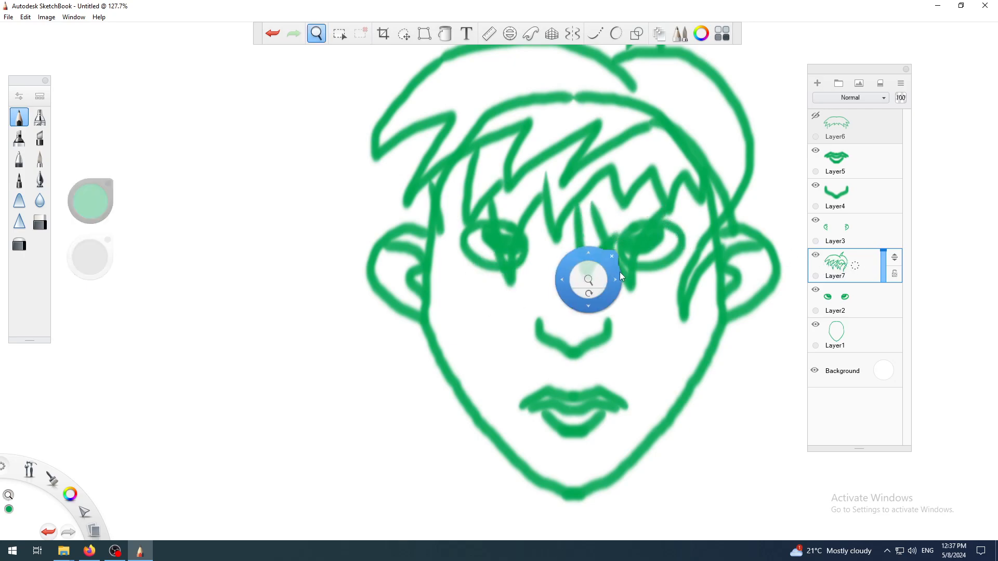
{"action": "left_click_drag", "start_coordinate": [600, 303], "coordinate": [553, 369]}
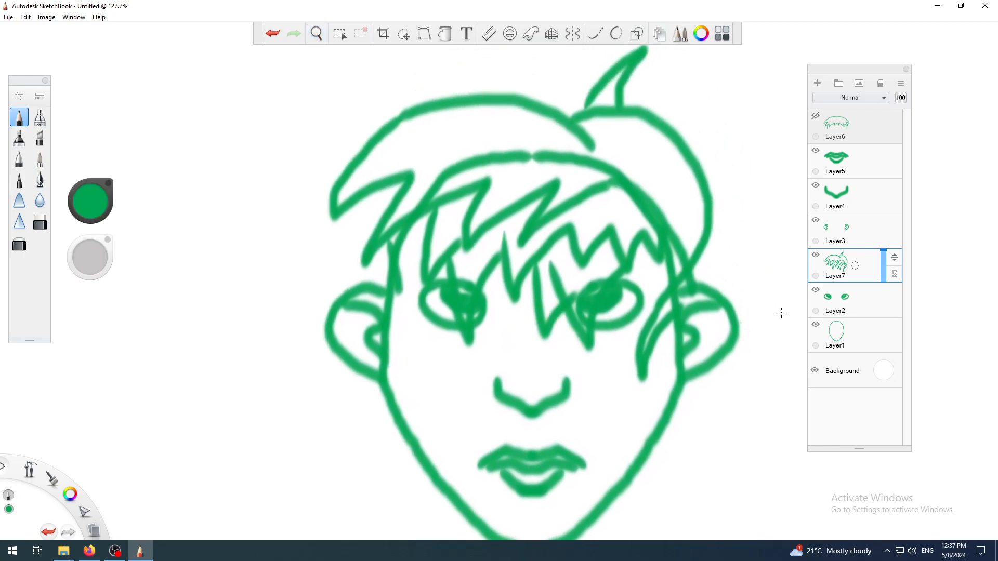
{"action": "left_click", "coordinate": [830, 304]}
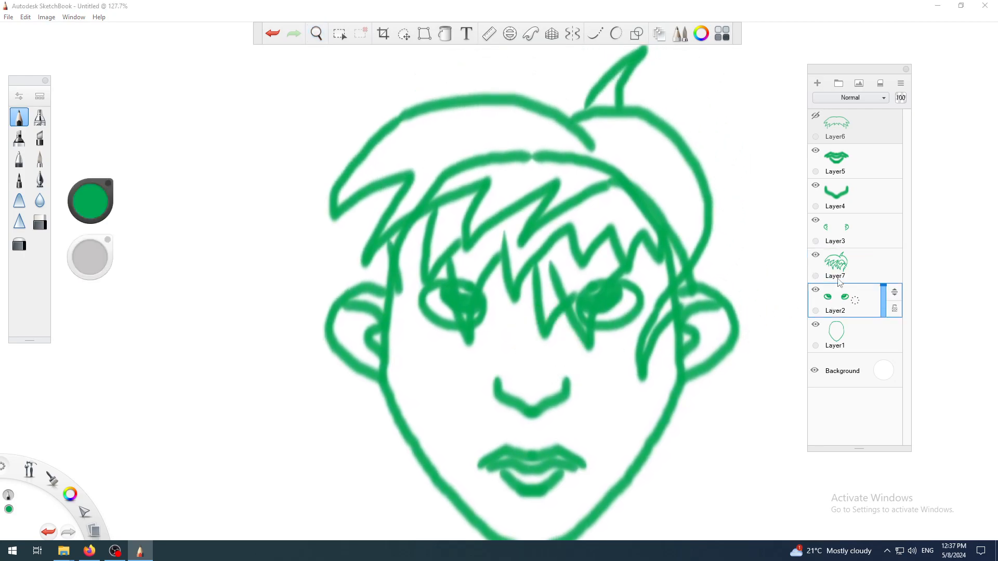
{"action": "left_click", "coordinate": [847, 266]}
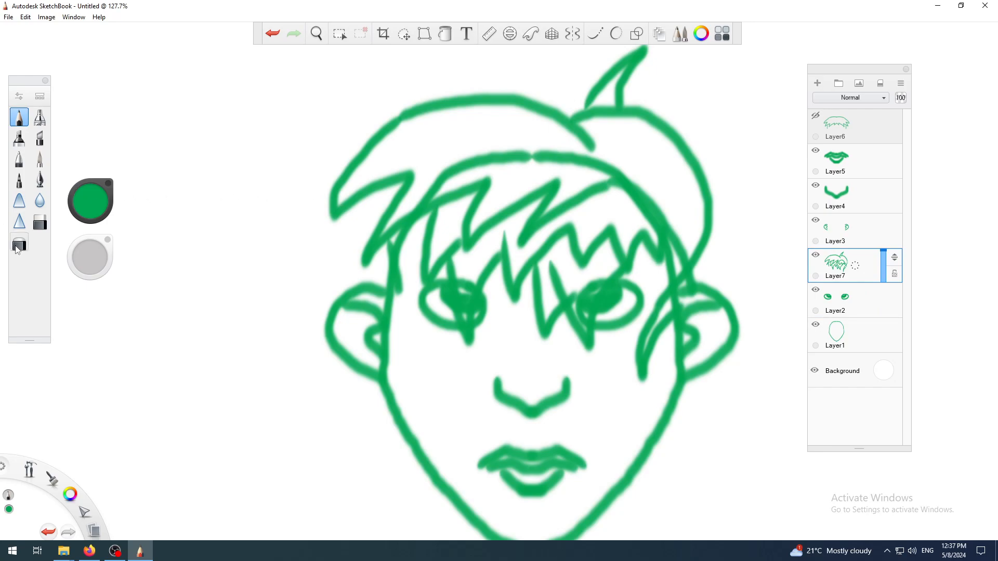
{"action": "left_click", "coordinate": [37, 230]}
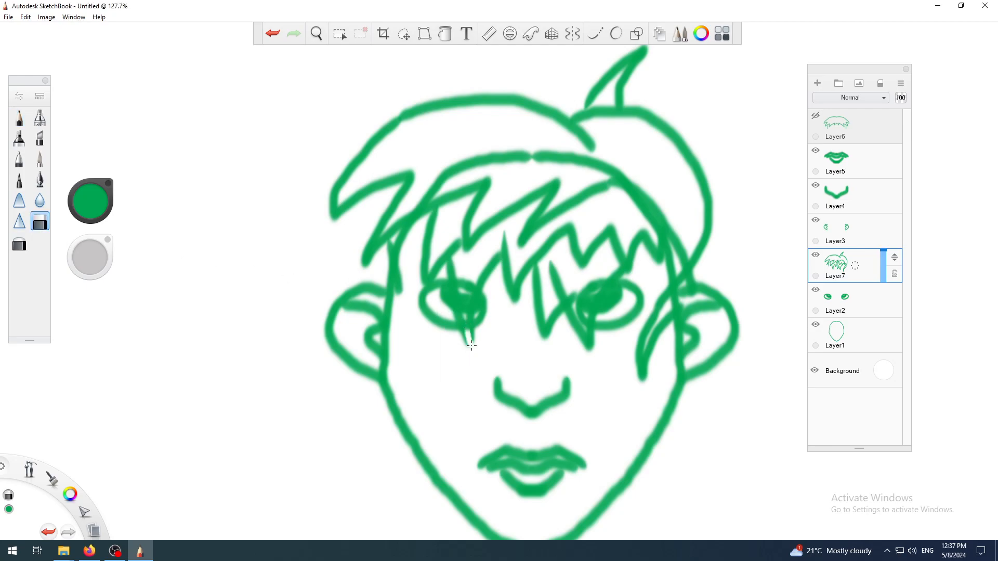
{"action": "mouse_move", "coordinate": [469, 338]}
{"action": "left_mouse_down"}
{"action": "mouse_move", "coordinate": [502, 317]}
{"action": "mouse_move", "coordinate": [456, 340]}
{"action": "mouse_move", "coordinate": [494, 314]}
{"action": "mouse_move", "coordinate": [450, 333]}
{"action": "mouse_move", "coordinate": [477, 313]}
{"action": "mouse_move", "coordinate": [481, 303]}
{"action": "mouse_move", "coordinate": [455, 324]}
{"action": "mouse_move", "coordinate": [480, 297]}
{"action": "mouse_move", "coordinate": [448, 323]}
{"action": "mouse_move", "coordinate": [476, 293]}
{"action": "mouse_move", "coordinate": [443, 315]}
{"action": "mouse_move", "coordinate": [488, 276]}
{"action": "mouse_move", "coordinate": [446, 293]}
{"action": "mouse_move", "coordinate": [496, 263]}
{"action": "left_mouse_up"}
{"action": "mouse_move", "coordinate": [447, 294]}
{"action": "left_mouse_down"}
{"action": "mouse_move", "coordinate": [508, 267]}
{"action": "mouse_move", "coordinate": [486, 257]}
{"action": "mouse_move", "coordinate": [444, 280]}
{"action": "mouse_move", "coordinate": [481, 255]}
{"action": "mouse_move", "coordinate": [448, 268]}
{"action": "mouse_move", "coordinate": [450, 247]}
{"action": "mouse_move", "coordinate": [403, 274]}
{"action": "mouse_move", "coordinate": [429, 234]}
{"action": "mouse_move", "coordinate": [421, 237]}
{"action": "mouse_move", "coordinate": [422, 279]}
{"action": "mouse_move", "coordinate": [436, 250]}
{"action": "mouse_move", "coordinate": [458, 237]}
{"action": "mouse_move", "coordinate": [456, 268]}
{"action": "mouse_move", "coordinate": [423, 292]}
{"action": "mouse_move", "coordinate": [464, 289]}
{"action": "left_mouse_up"}
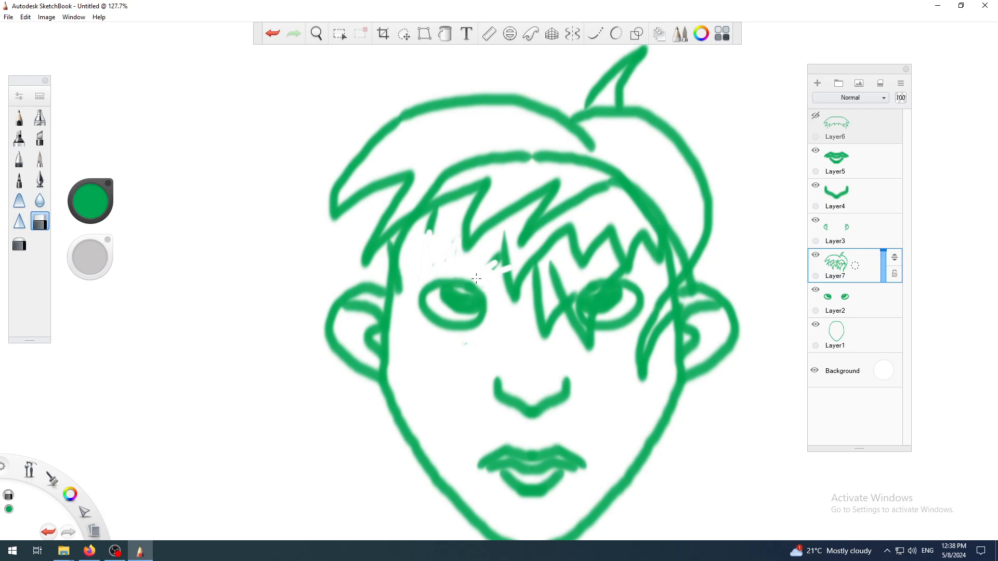
{"action": "mouse_move", "coordinate": [436, 242]}
{"action": "left_mouse_down"}
{"action": "mouse_move", "coordinate": [427, 220]}
{"action": "mouse_move", "coordinate": [422, 230]}
{"action": "mouse_move", "coordinate": [437, 212]}
{"action": "mouse_move", "coordinate": [432, 228]}
{"action": "left_mouse_up"}
{"action": "mouse_move", "coordinate": [508, 263]}
{"action": "left_mouse_down"}
{"action": "mouse_move", "coordinate": [483, 270]}
{"action": "mouse_move", "coordinate": [501, 254]}
{"action": "mouse_move", "coordinate": [511, 291]}
{"action": "mouse_move", "coordinate": [506, 242]}
{"action": "mouse_move", "coordinate": [519, 369]}
{"action": "left_mouse_up"}
{"action": "key", "text": "space"}
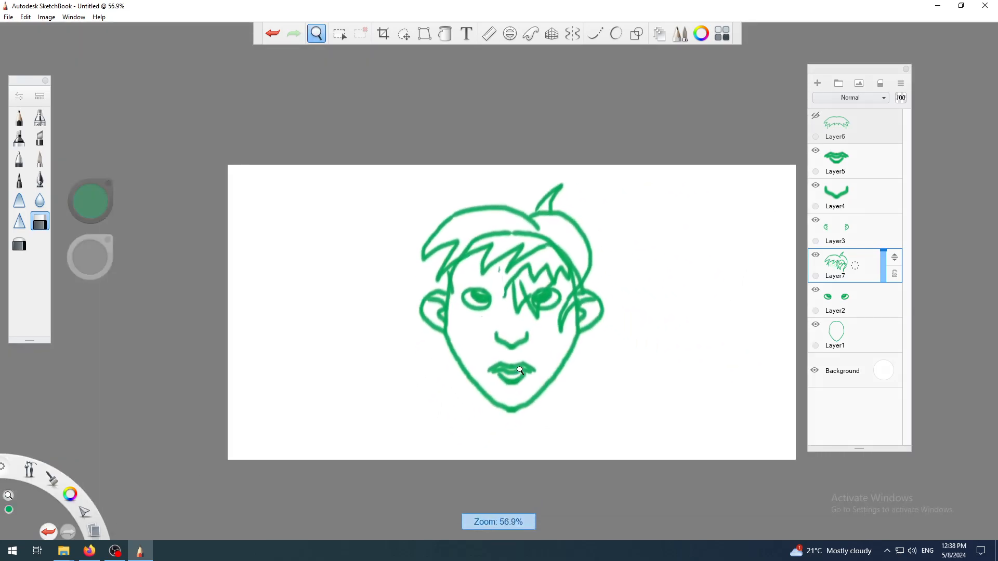
{"action": "left_click", "coordinate": [116, 553]}
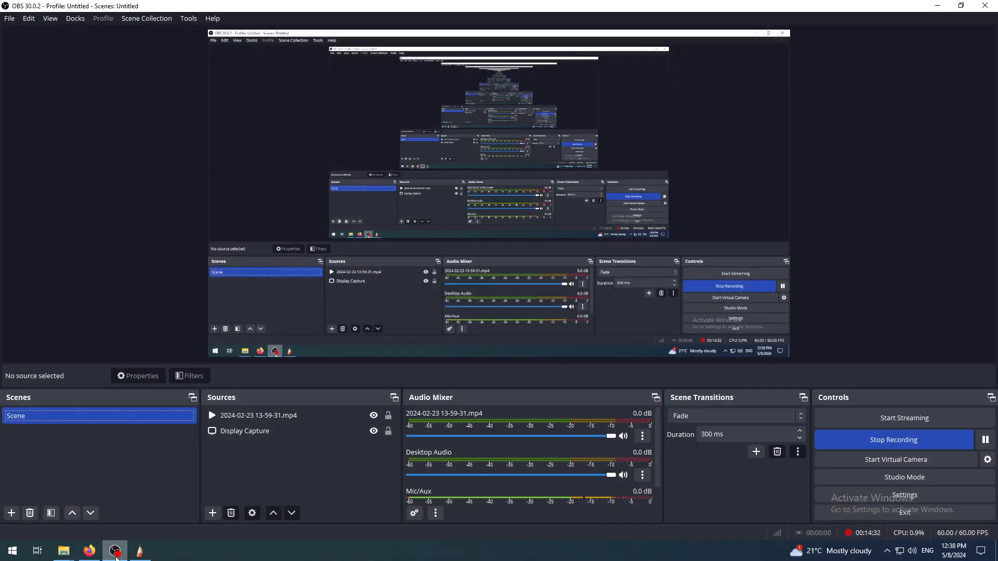
{"action": "left_click", "coordinate": [115, 553]}
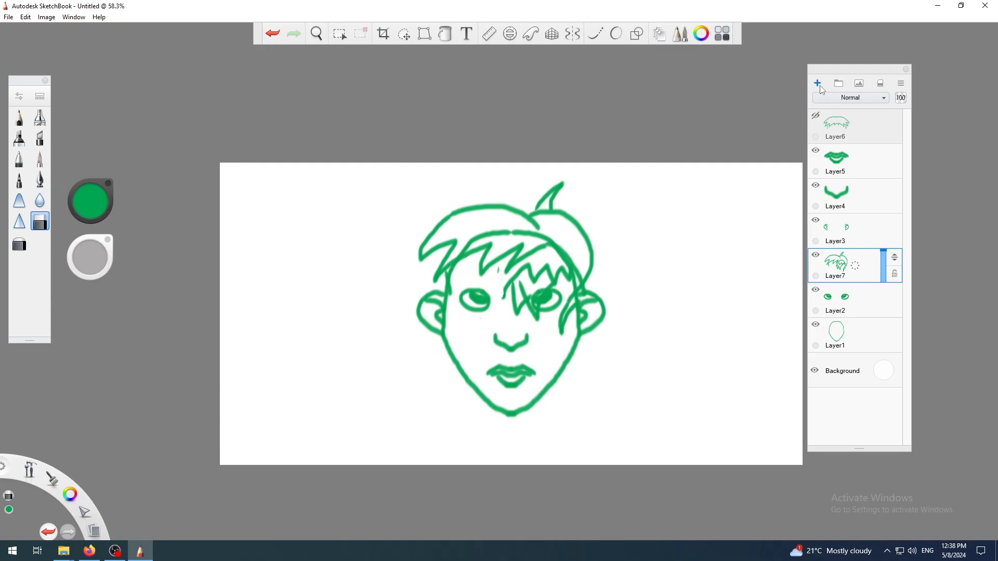
Add a new empty layer directly above the hidden hair layer, Layer6
{"action": "left_click", "coordinate": [902, 86]}
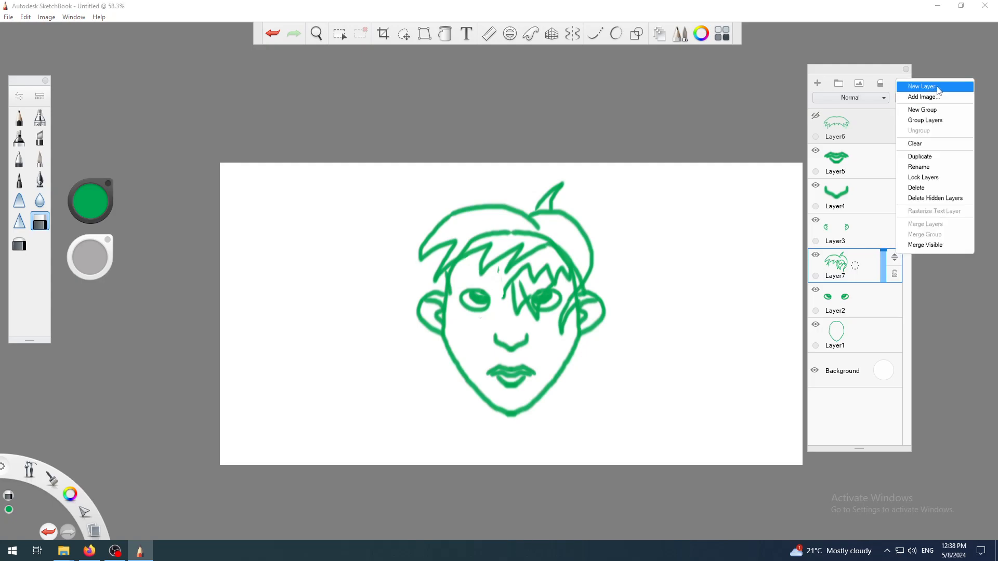
{"action": "left_click", "coordinate": [864, 126]}
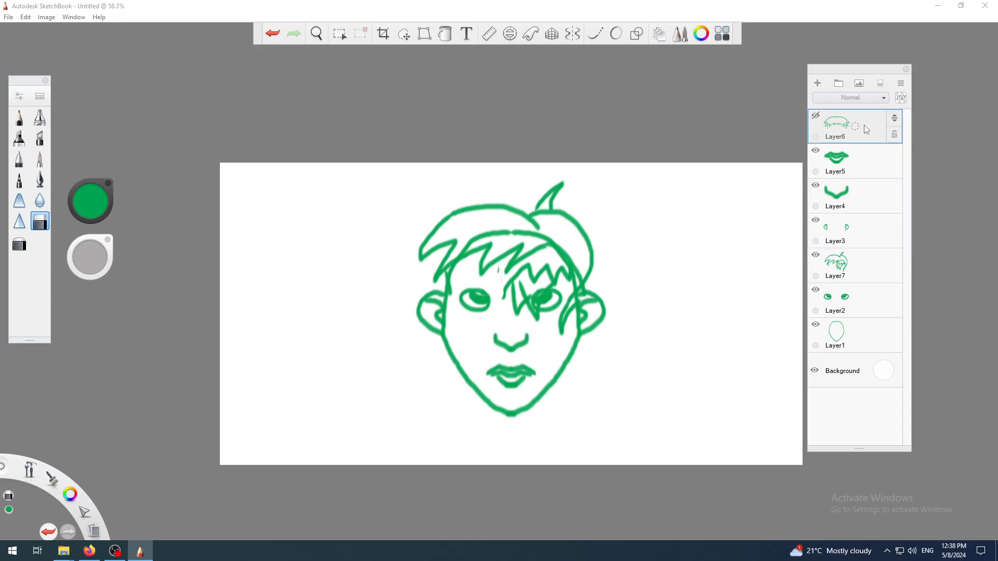
{"action": "left_click", "coordinate": [901, 83]}
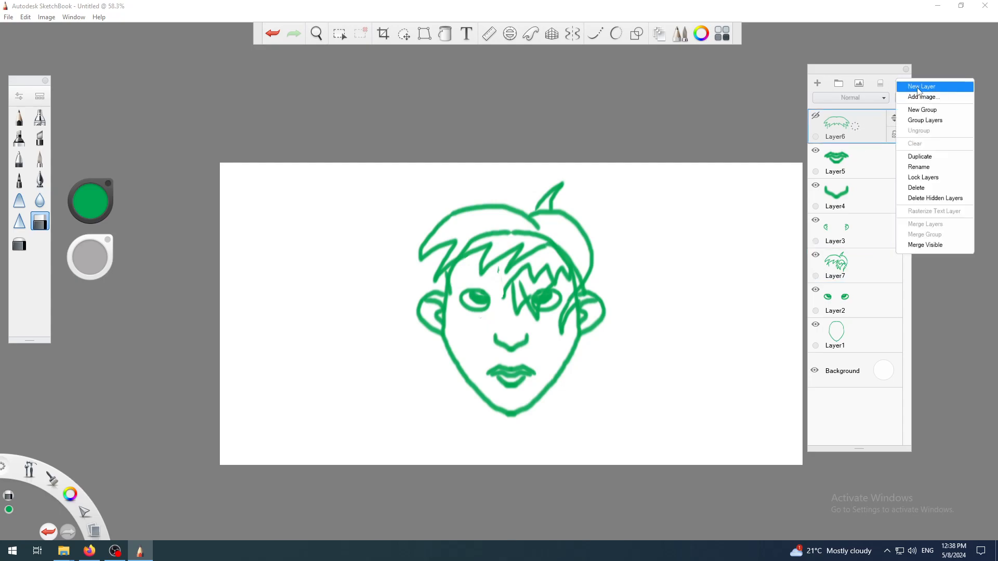
{"action": "left_click", "coordinate": [918, 88]}
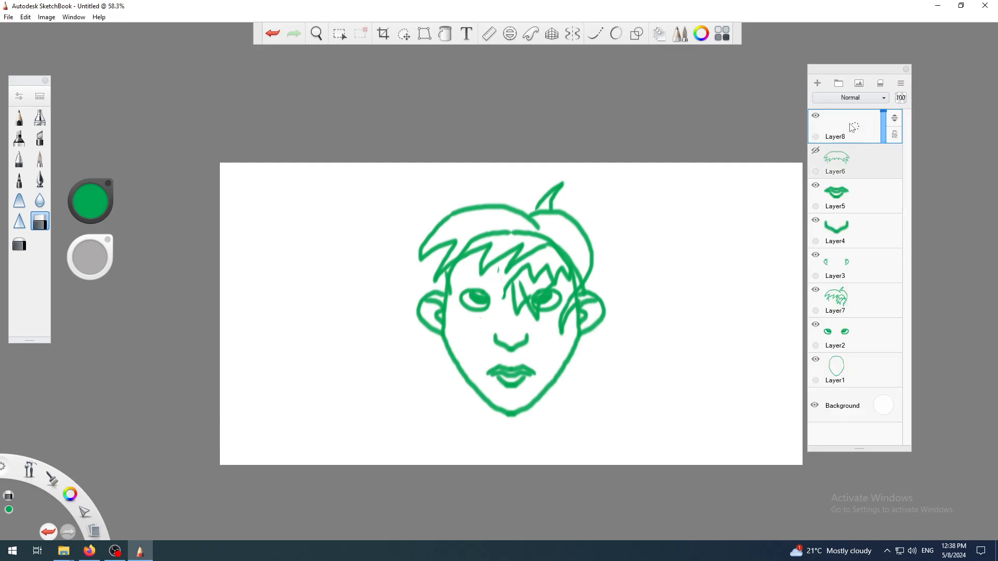
Add a new empty layer directly above the lips layer, Layer5
{"action": "left_click", "coordinate": [860, 154]}
{"action": "left_click", "coordinate": [860, 203]}
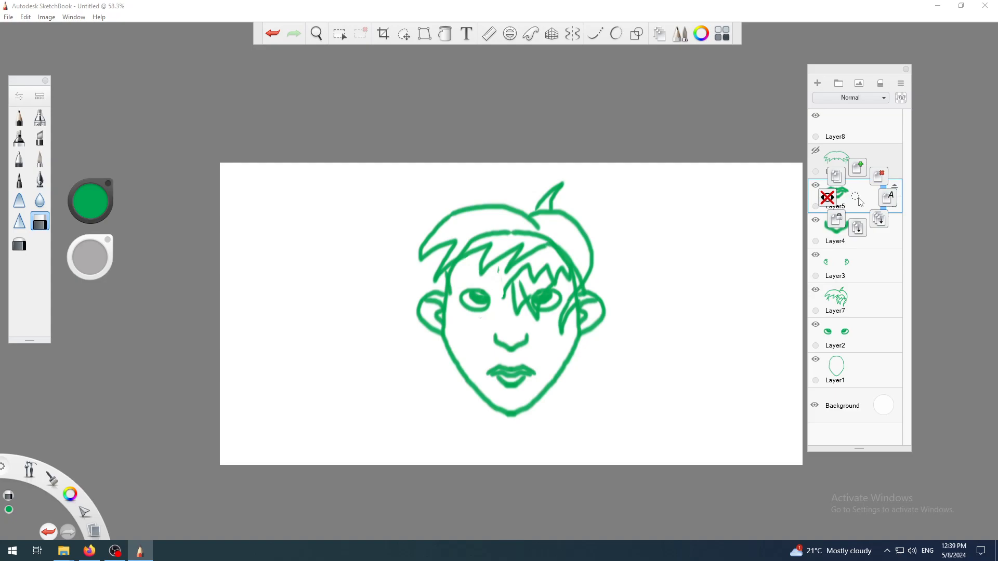
{"action": "left_click", "coordinate": [858, 237]}
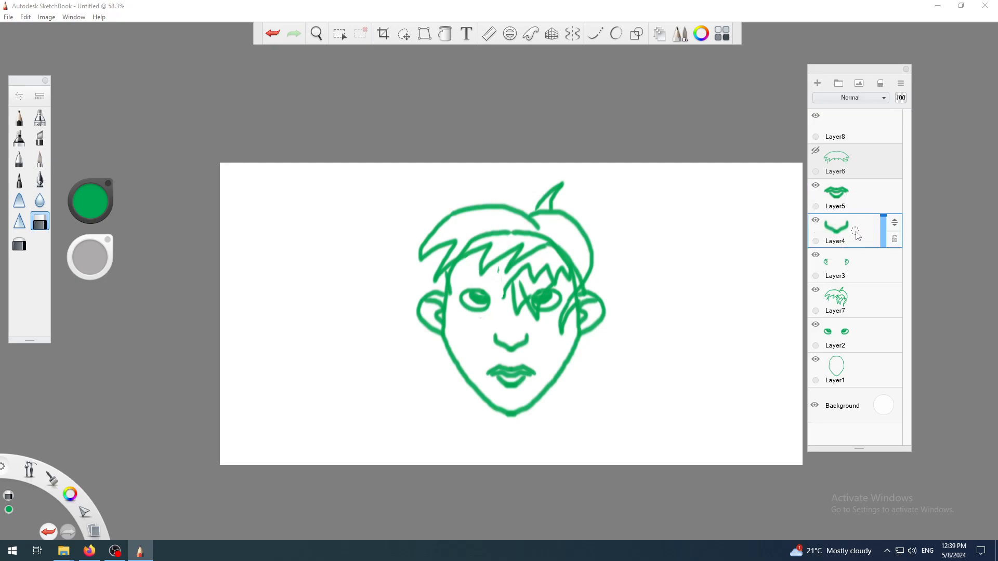
{"action": "left_click", "coordinate": [858, 237]}
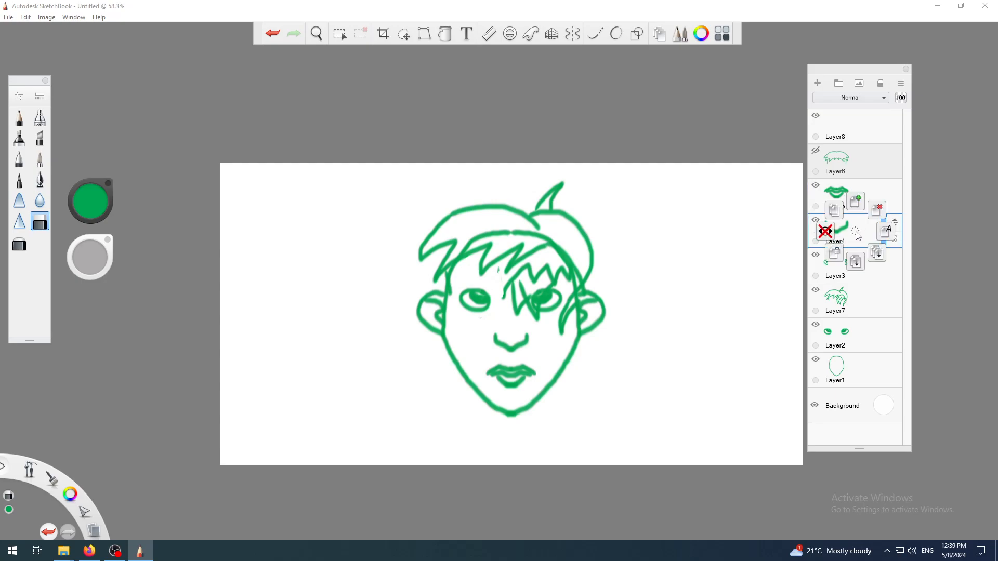
{"action": "left_click", "coordinate": [855, 126]}
{"action": "left_click", "coordinate": [862, 197]}
{"action": "left_click", "coordinate": [864, 199]}
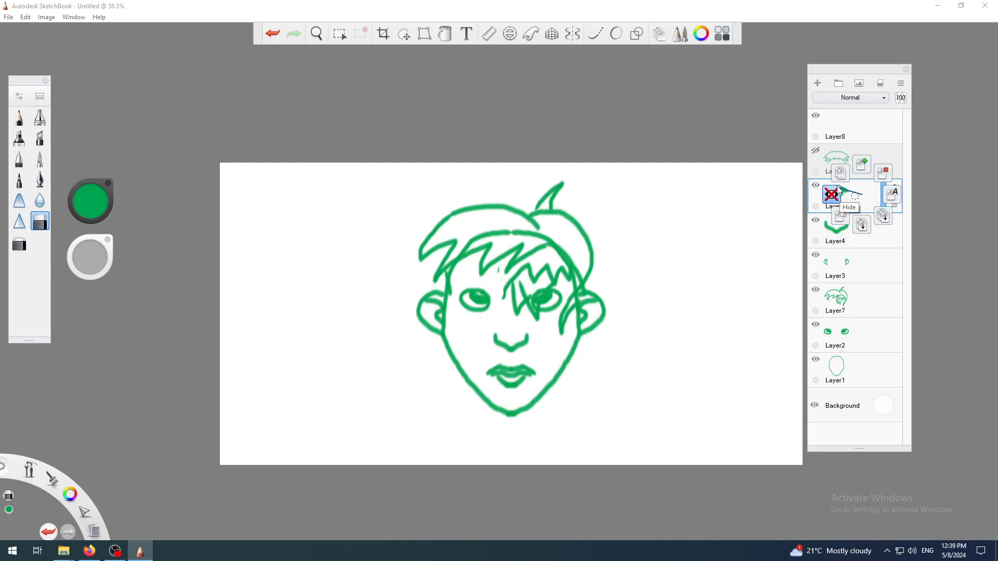
{"action": "left_click", "coordinate": [862, 166]}
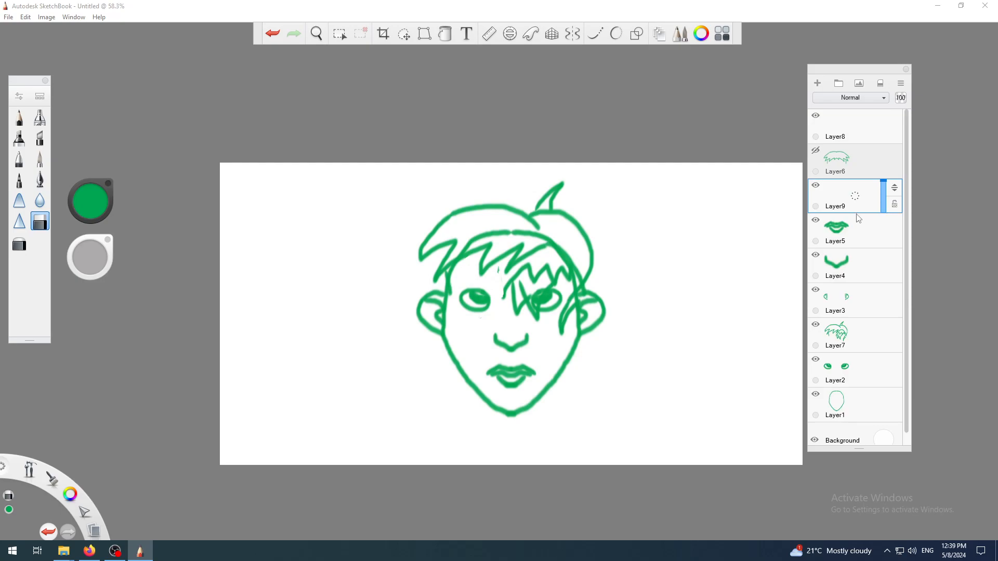
Add four more empty layers at the top of the stack, above Layer8
{"action": "left_click", "coordinate": [842, 129]}
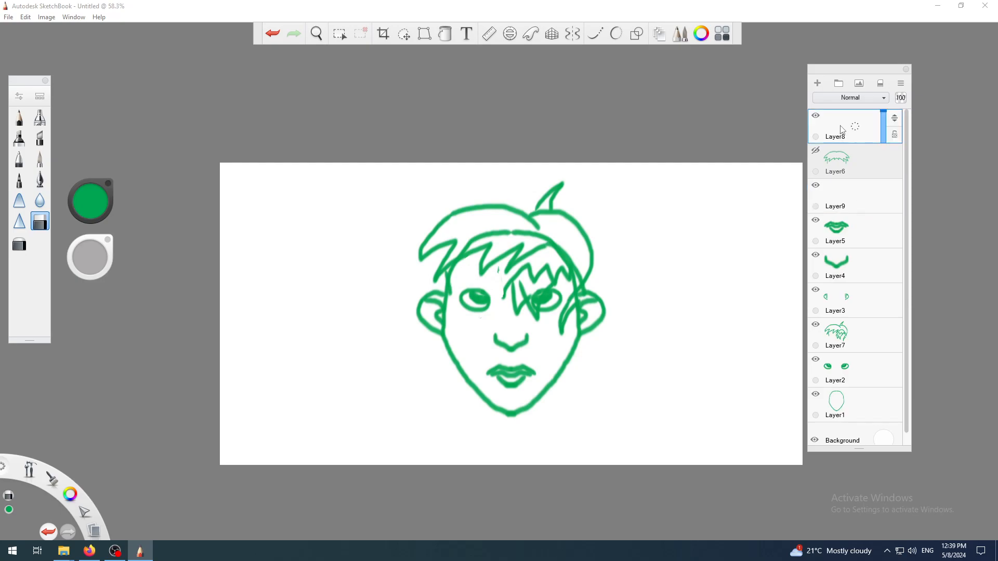
{"action": "left_click", "coordinate": [818, 84]}
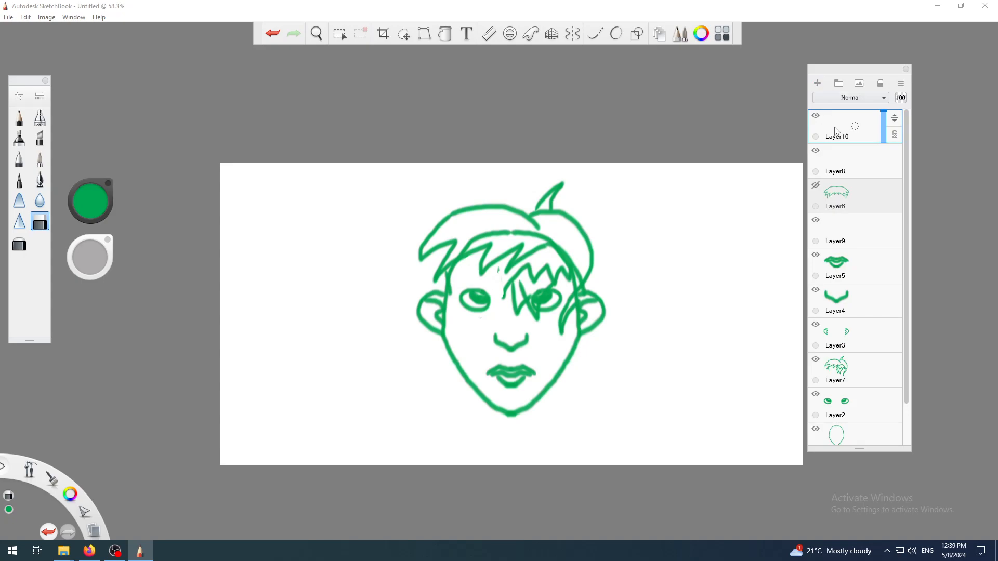
{"action": "key", "text": "ctrl+l"}
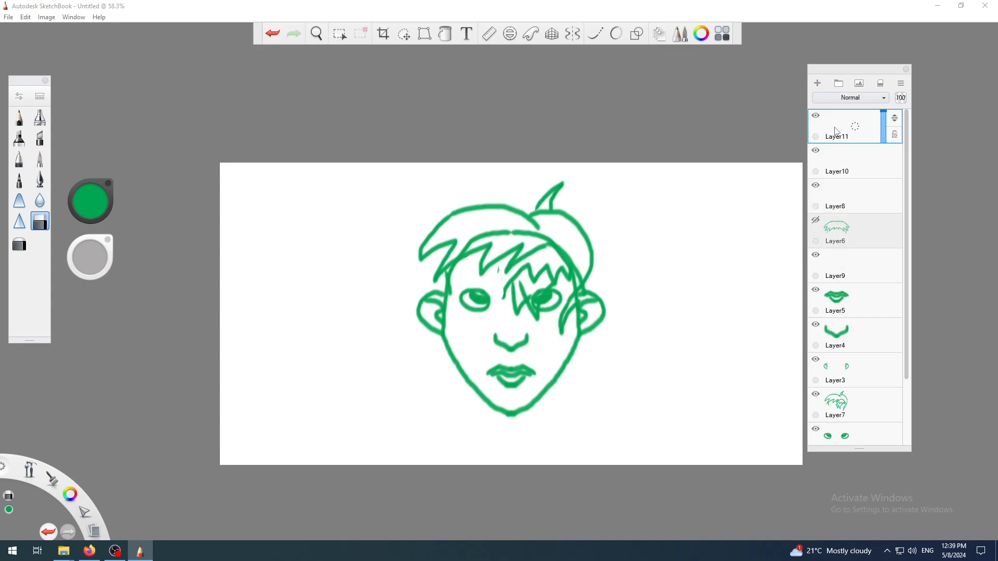
{"action": "key", "text": "ctrl+l"}
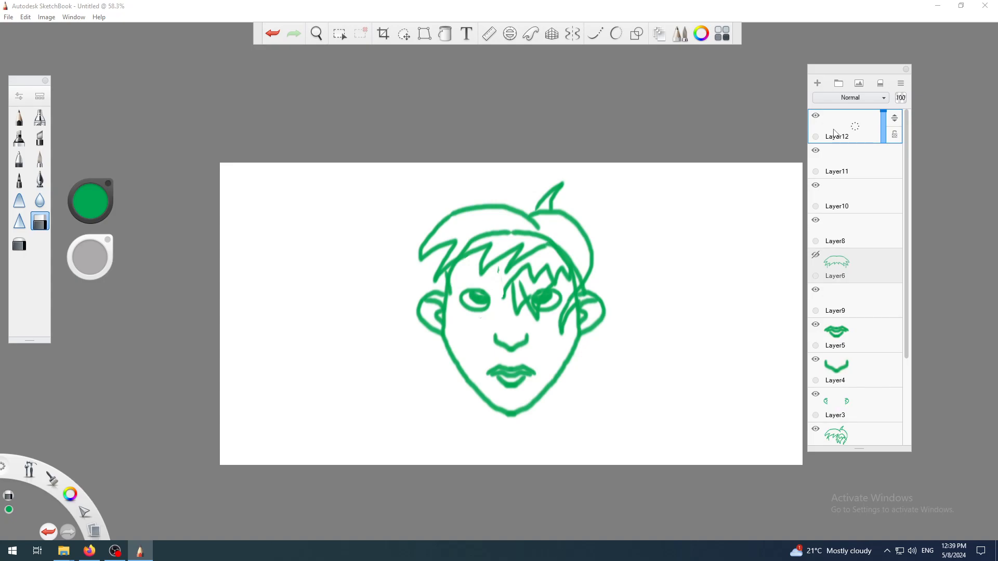
{"action": "key", "text": "ctrl+l"}
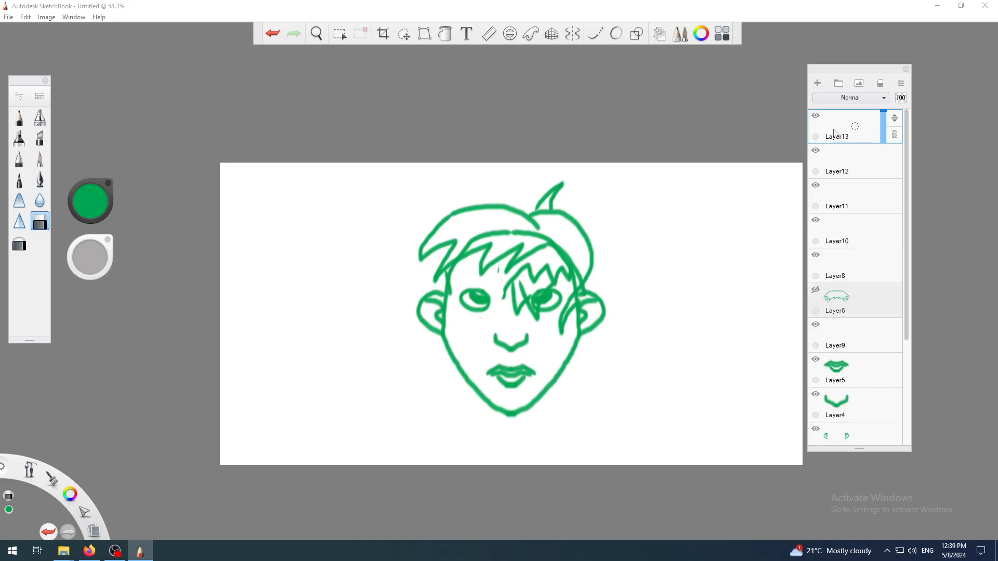
Add three further empty layers on top of Layer13 and lengthen the layer list to show more rows
{"action": "left_click", "coordinate": [819, 86]}
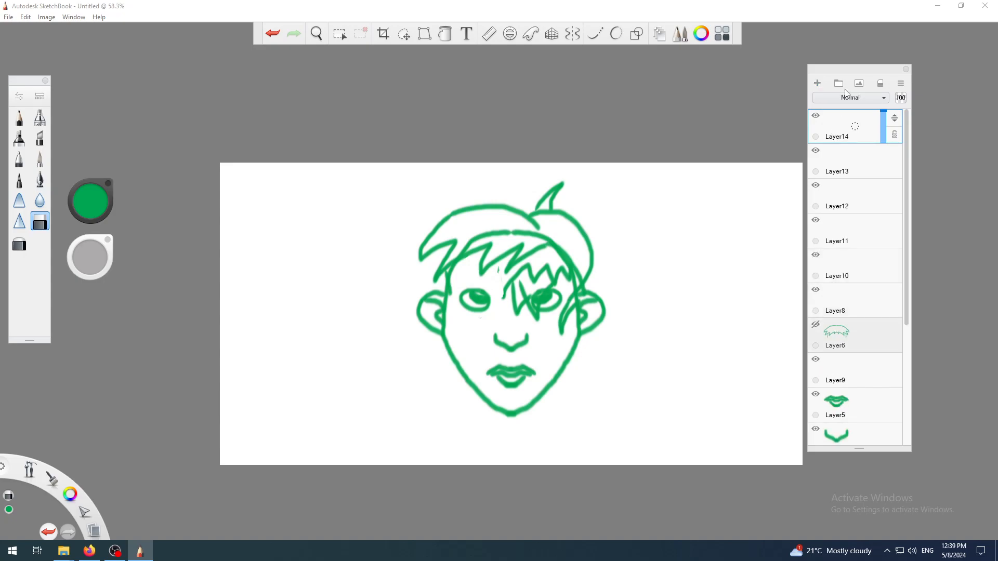
{"action": "left_click", "coordinate": [903, 87]}
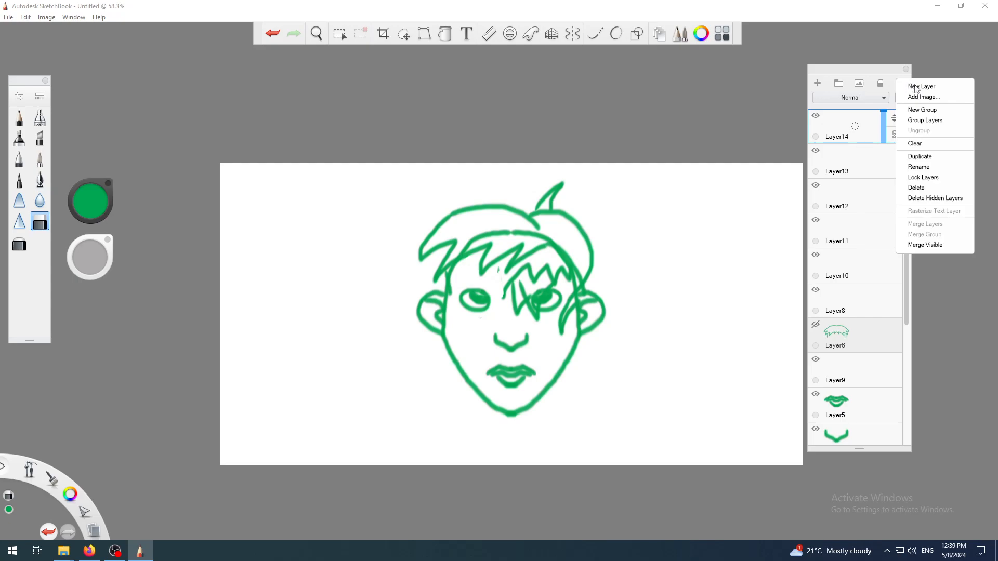
{"action": "left_click", "coordinate": [918, 87]}
{"action": "left_click_drag", "start_coordinate": [859, 126], "coordinate": [861, 99]}
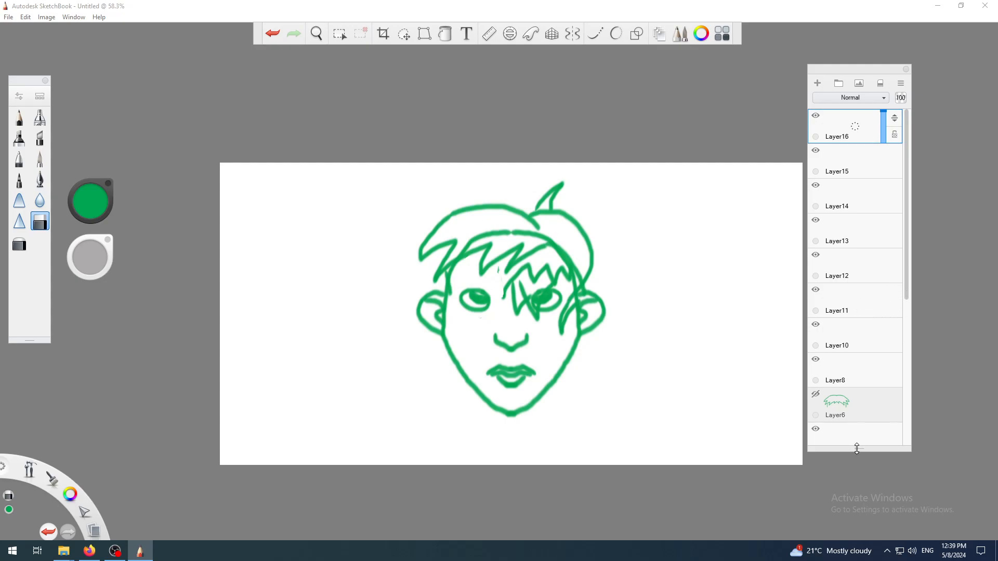
{"action": "left_click_drag", "start_coordinate": [856, 448], "coordinate": [884, 488]}
{"action": "mouse_move", "coordinate": [906, 336]}
{"action": "left_mouse_down"}
{"action": "mouse_move", "coordinate": [914, 478]}
{"action": "mouse_move", "coordinate": [908, 327]}
{"action": "mouse_move", "coordinate": [917, 354]}
{"action": "mouse_move", "coordinate": [909, 473]}
{"action": "mouse_move", "coordinate": [917, 319]}
{"action": "mouse_move", "coordinate": [899, 360]}
{"action": "mouse_move", "coordinate": [896, 454]}
{"action": "mouse_move", "coordinate": [899, 472]}
{"action": "mouse_move", "coordinate": [907, 325]}
{"action": "left_mouse_up"}
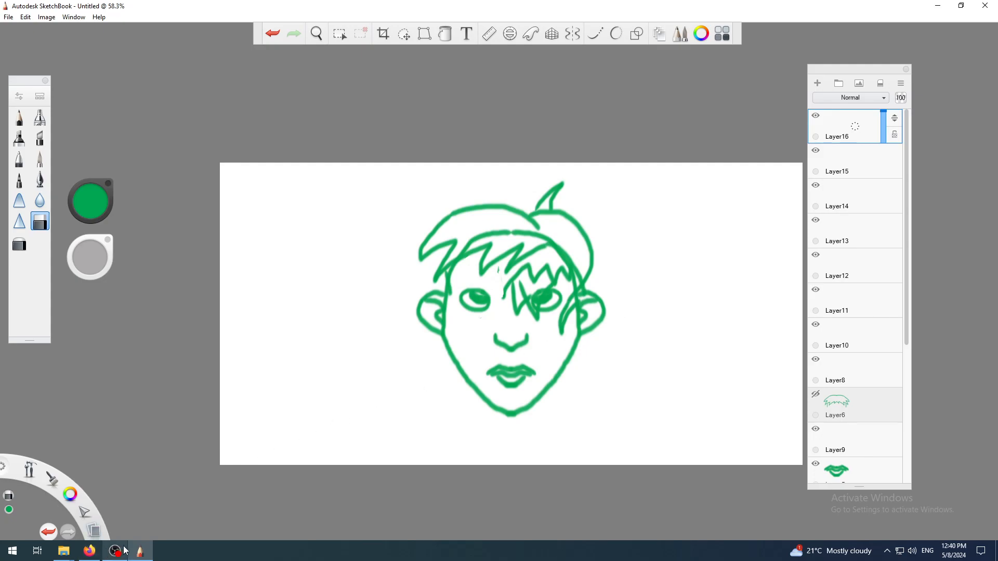
{"action": "mouse_move", "coordinate": [117, 555]}
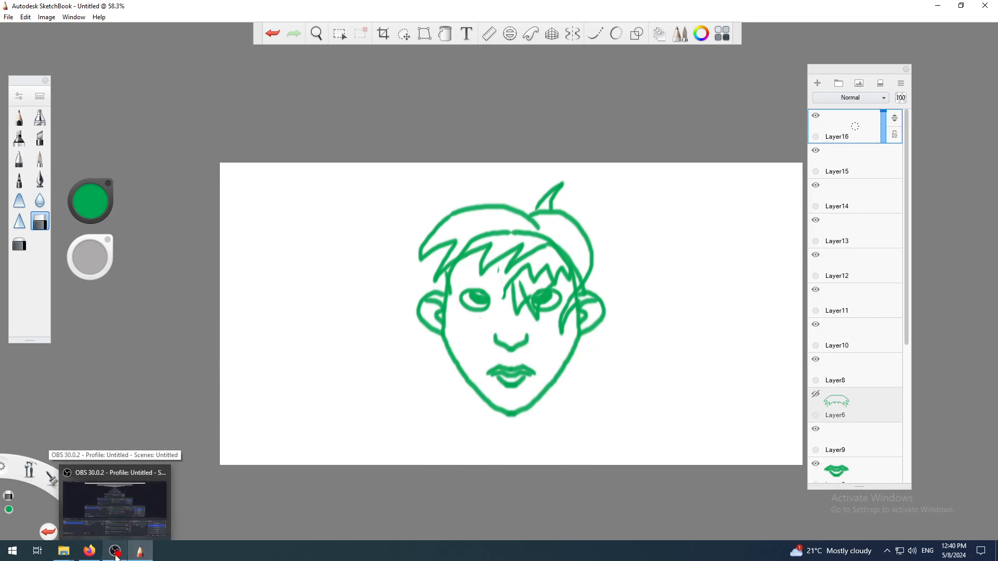
{"action": "left_click", "coordinate": [117, 553]}
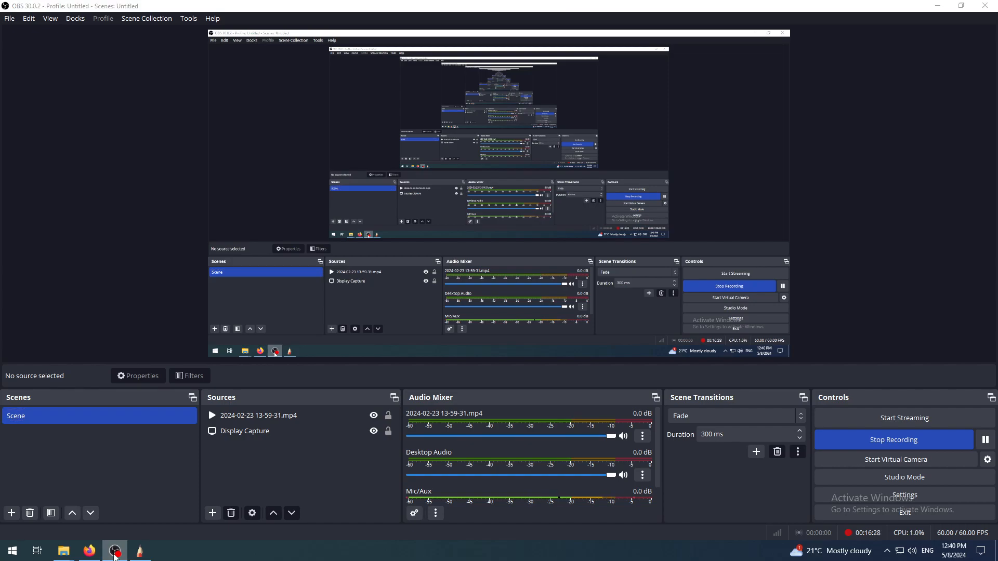
{"action": "left_click", "coordinate": [115, 554]}
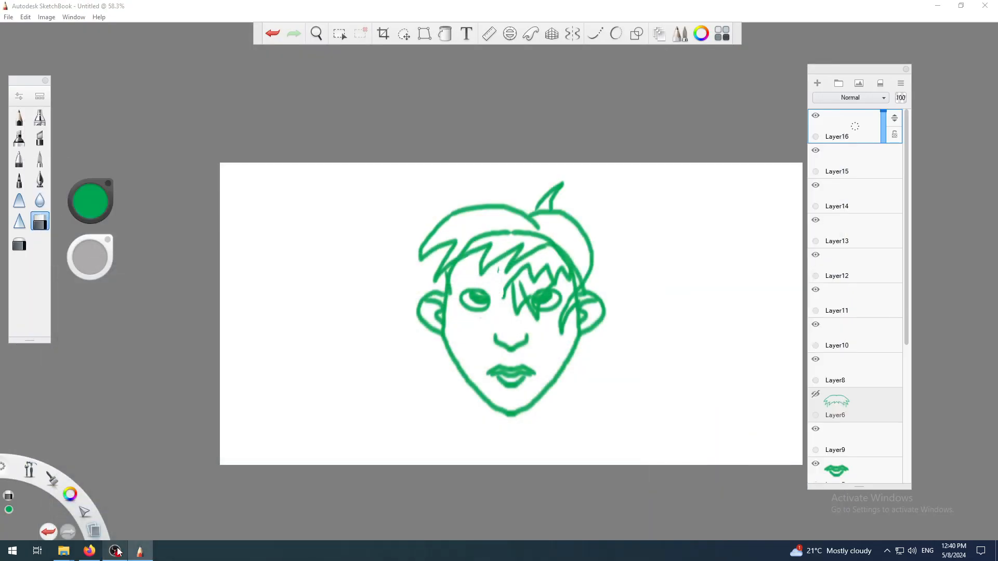